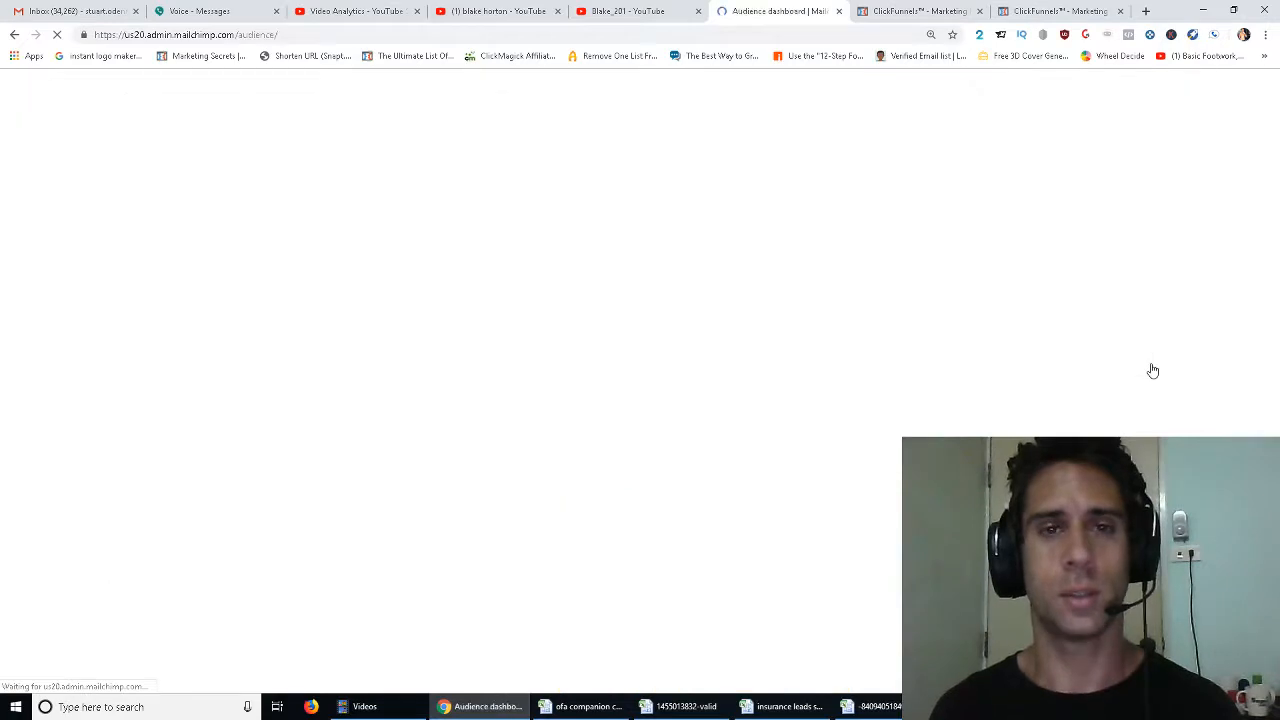
Start a contact import for the audience and choose a CSV or tab-delimited text file as the source.
{"action": "left_click", "coordinate": [1096, 242]}
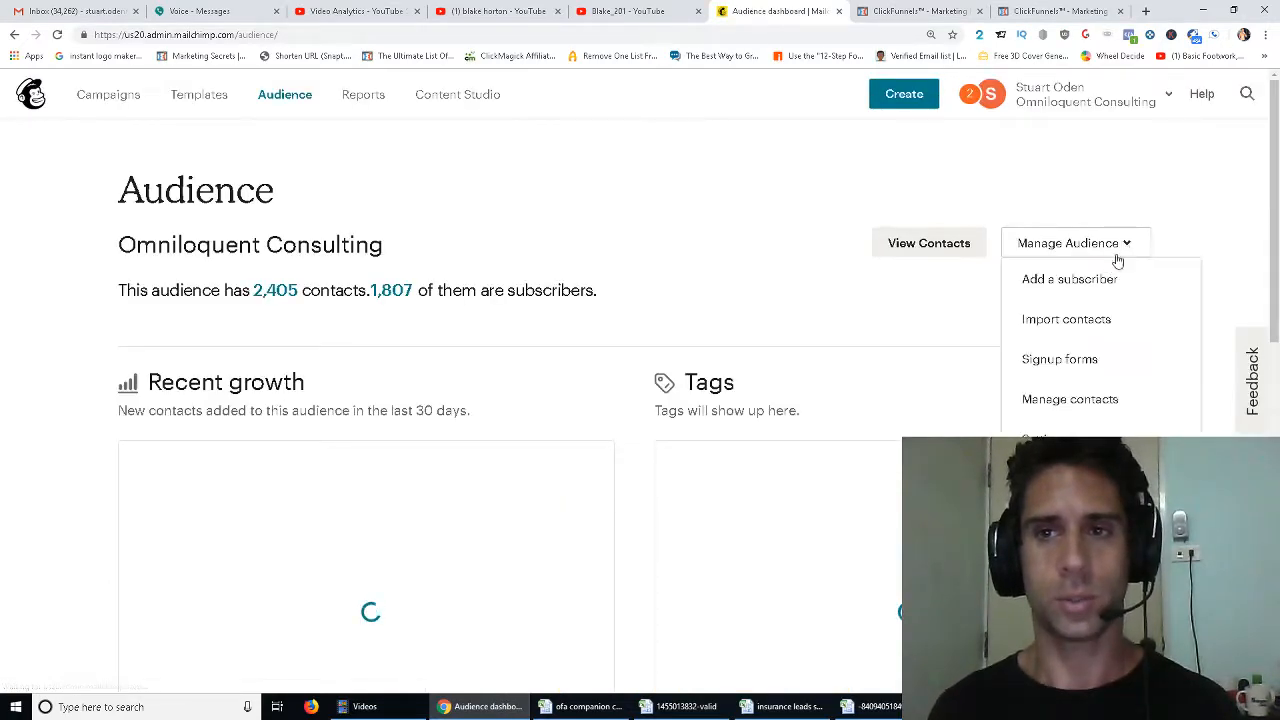
{"action": "left_click", "coordinate": [1078, 322]}
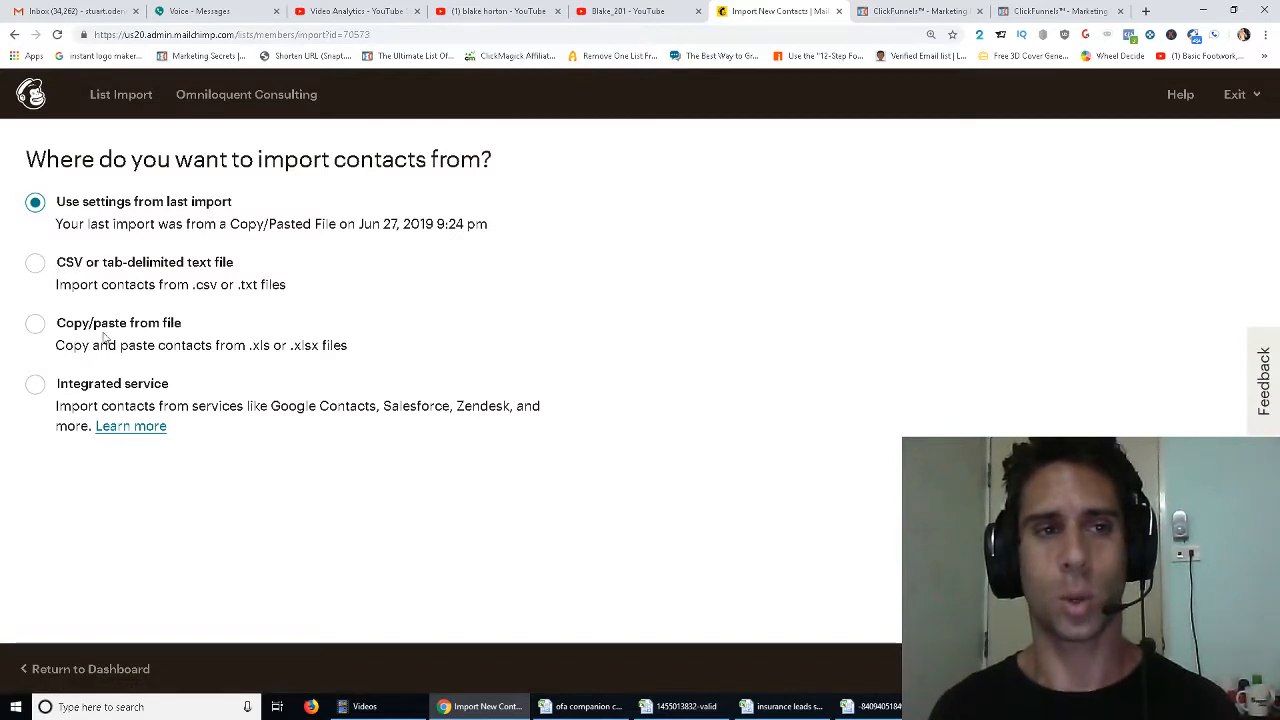
{"action": "left_click", "coordinate": [64, 276]}
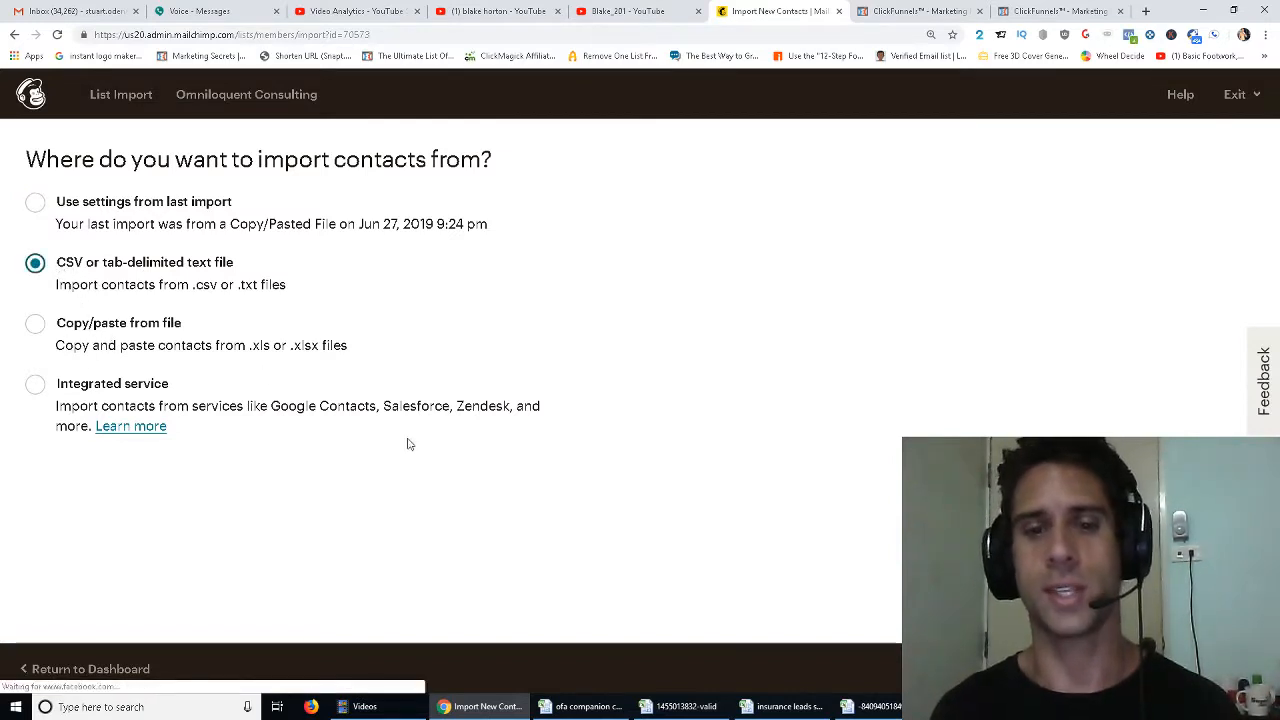
Switch to the insurance leads short csv workbook in Excel and examine its header and lead rows.
{"action": "left_click", "coordinate": [785, 707]}
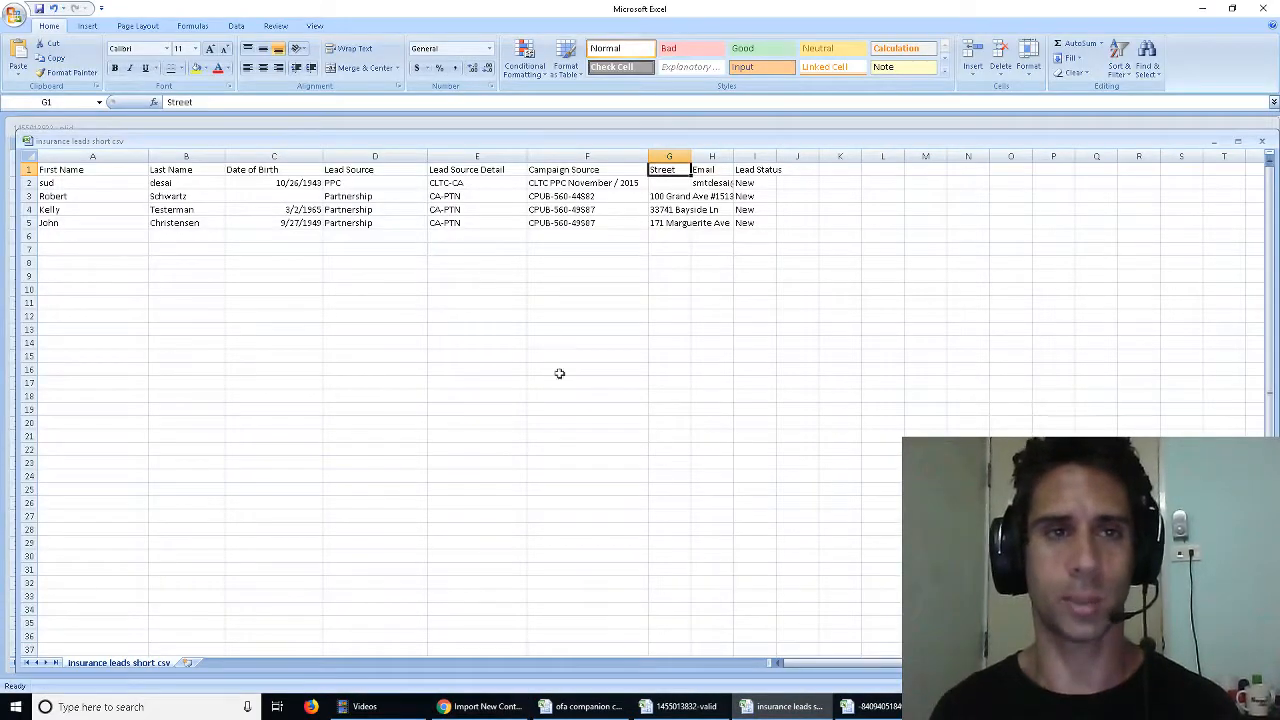
{"action": "left_click_drag", "start_coordinate": [103, 176], "coordinate": [843, 223]}
{"action": "left_click", "coordinate": [795, 322]}
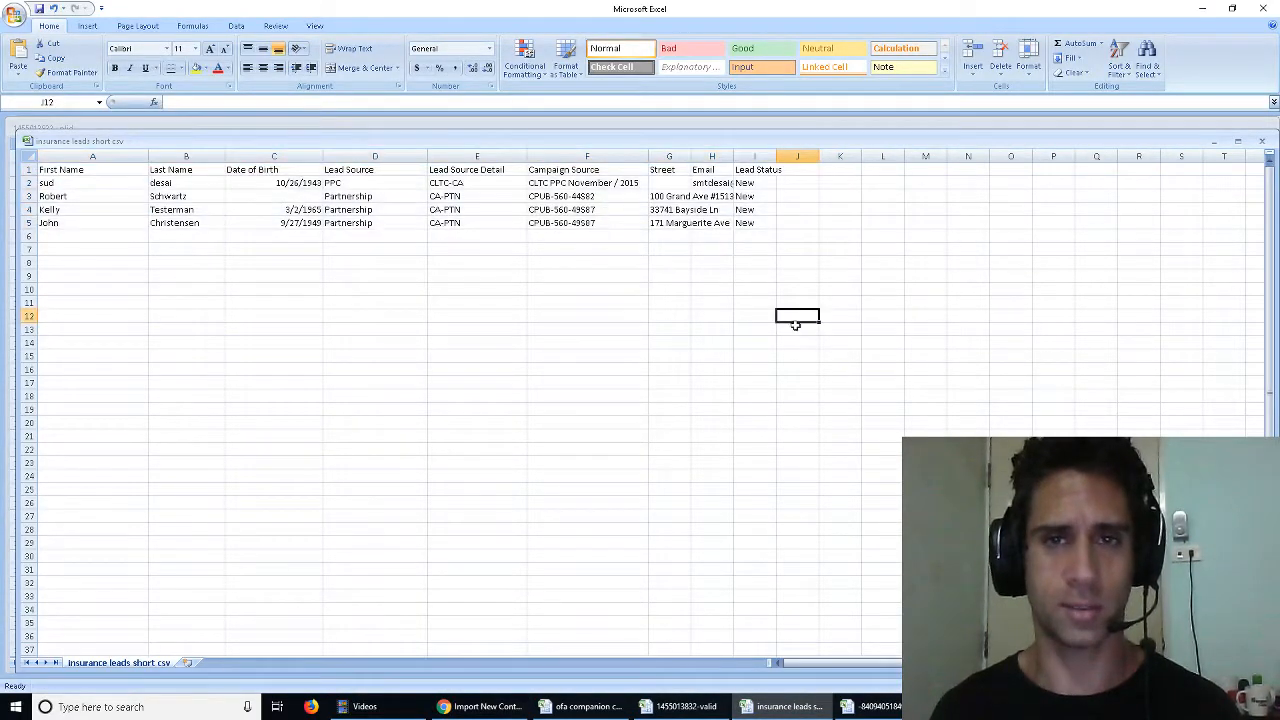
{"action": "left_click_drag", "start_coordinate": [93, 174], "coordinate": [778, 224]}
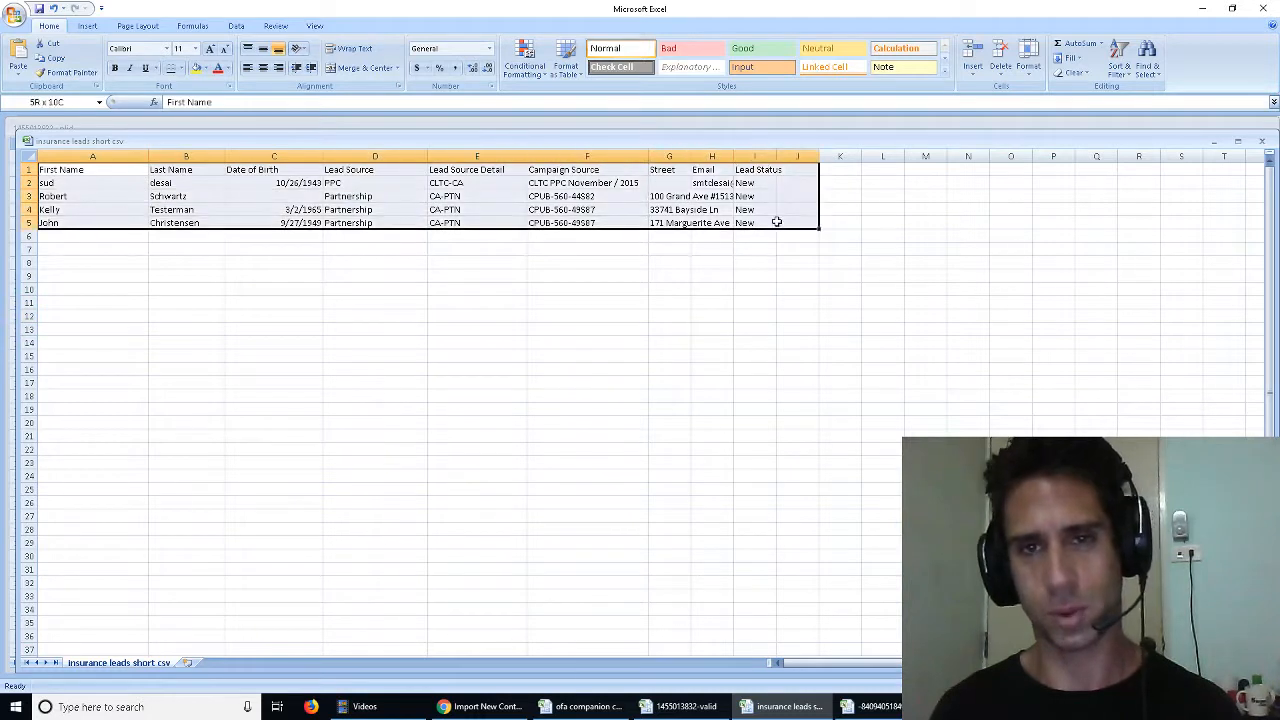
{"action": "left_click", "coordinate": [778, 224]}
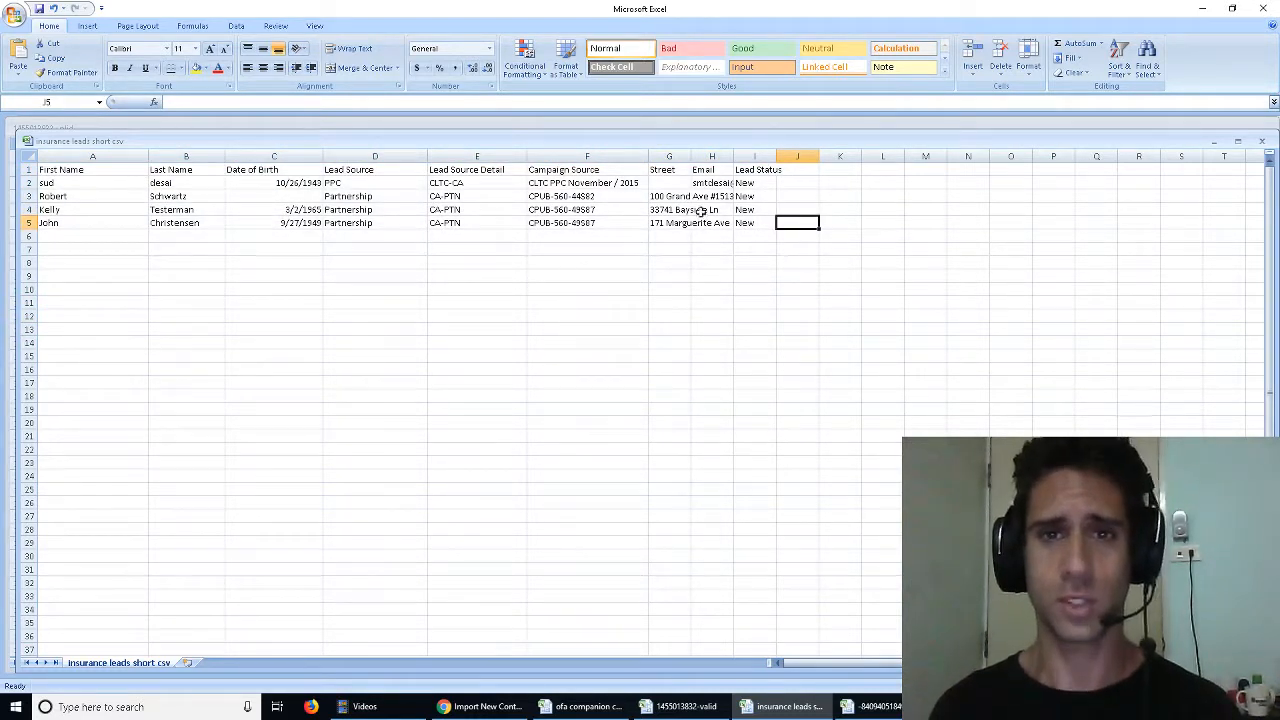
Widen the Email and Street columns to fit and check which lead rows have an email address.
{"action": "double_click", "coordinate": [733, 157]}
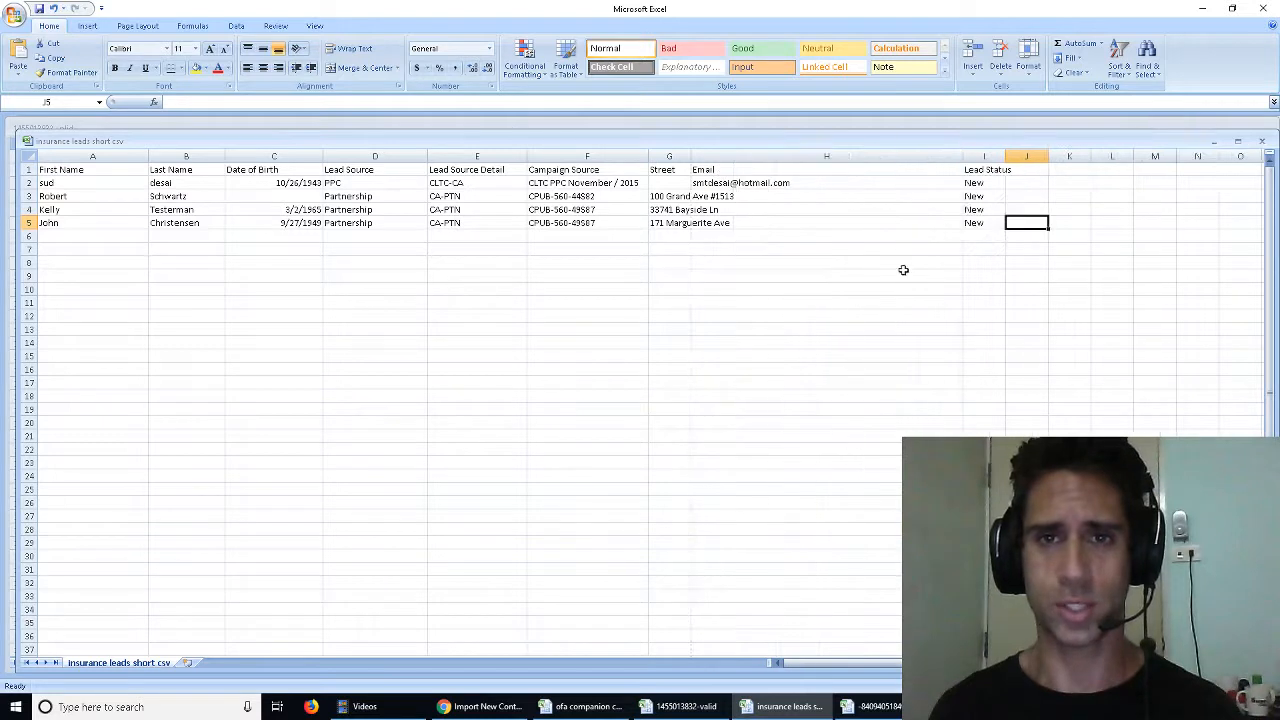
{"action": "double_click", "coordinate": [694, 157]}
{"action": "left_click_drag", "start_coordinate": [1087, 266], "coordinate": [1073, 176]}
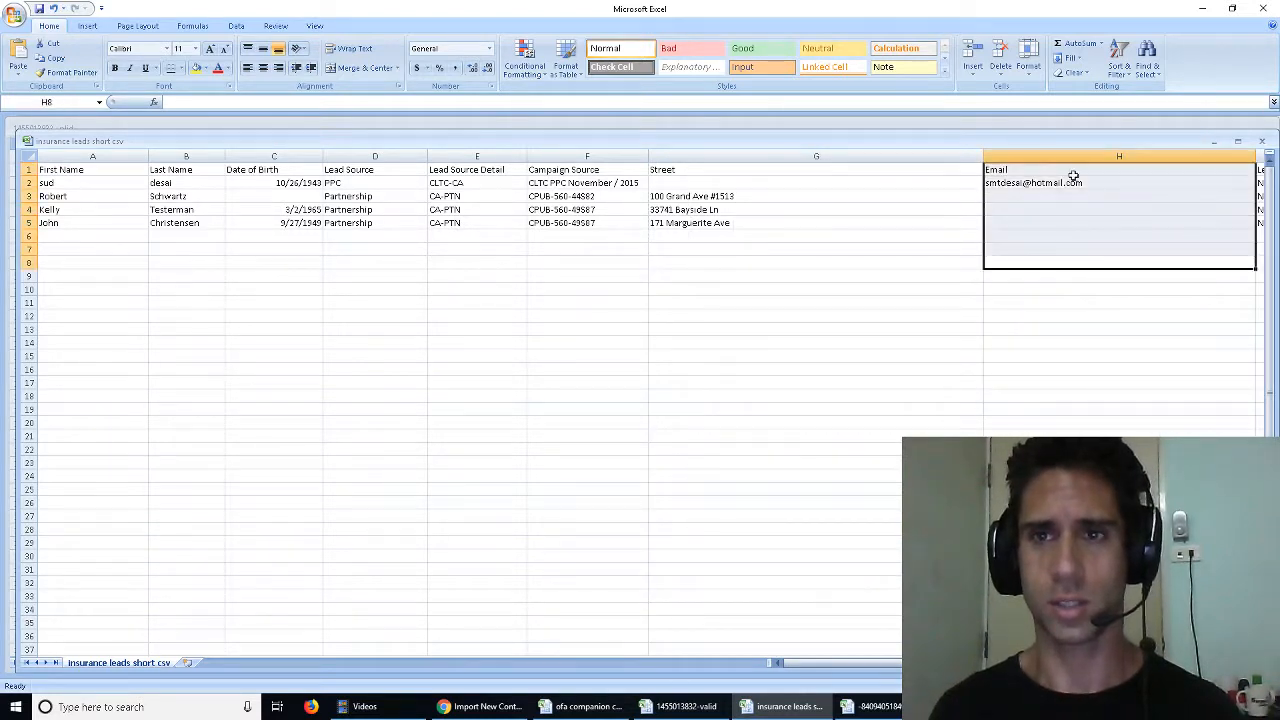
{"action": "left_click", "coordinate": [1065, 184]}
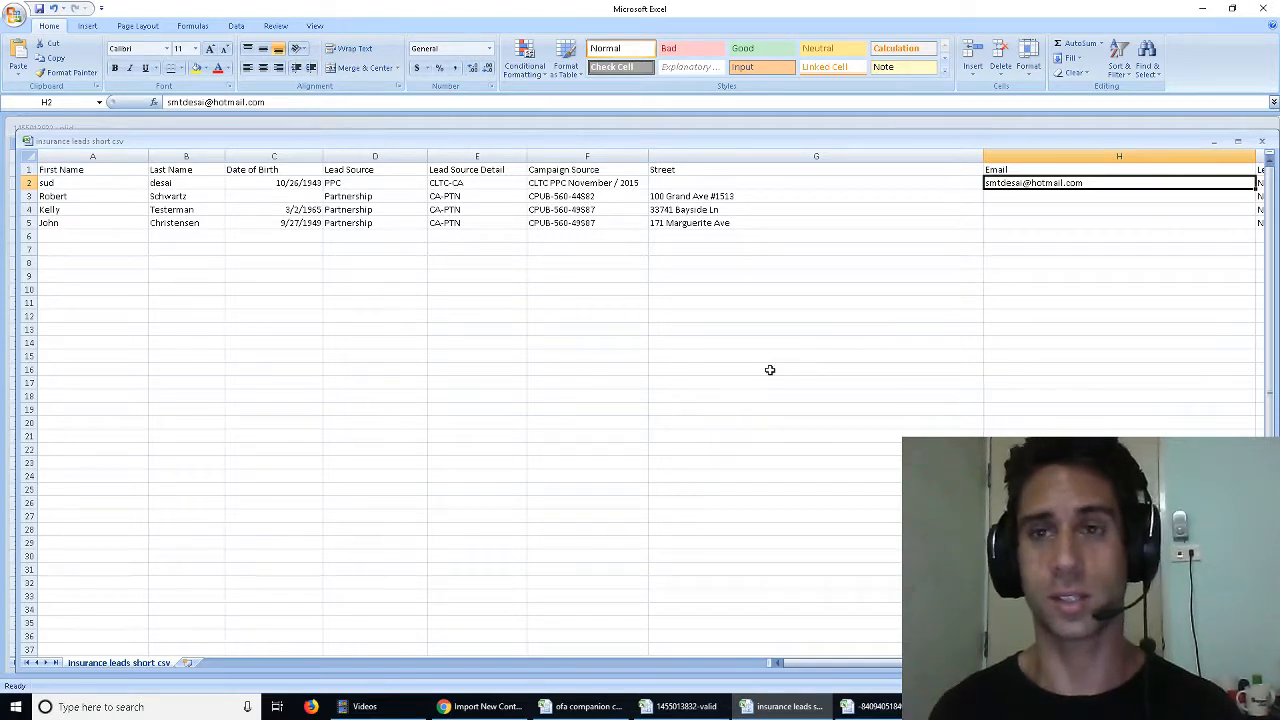
{"action": "left_click_drag", "start_coordinate": [1015, 196], "coordinate": [1027, 238]}
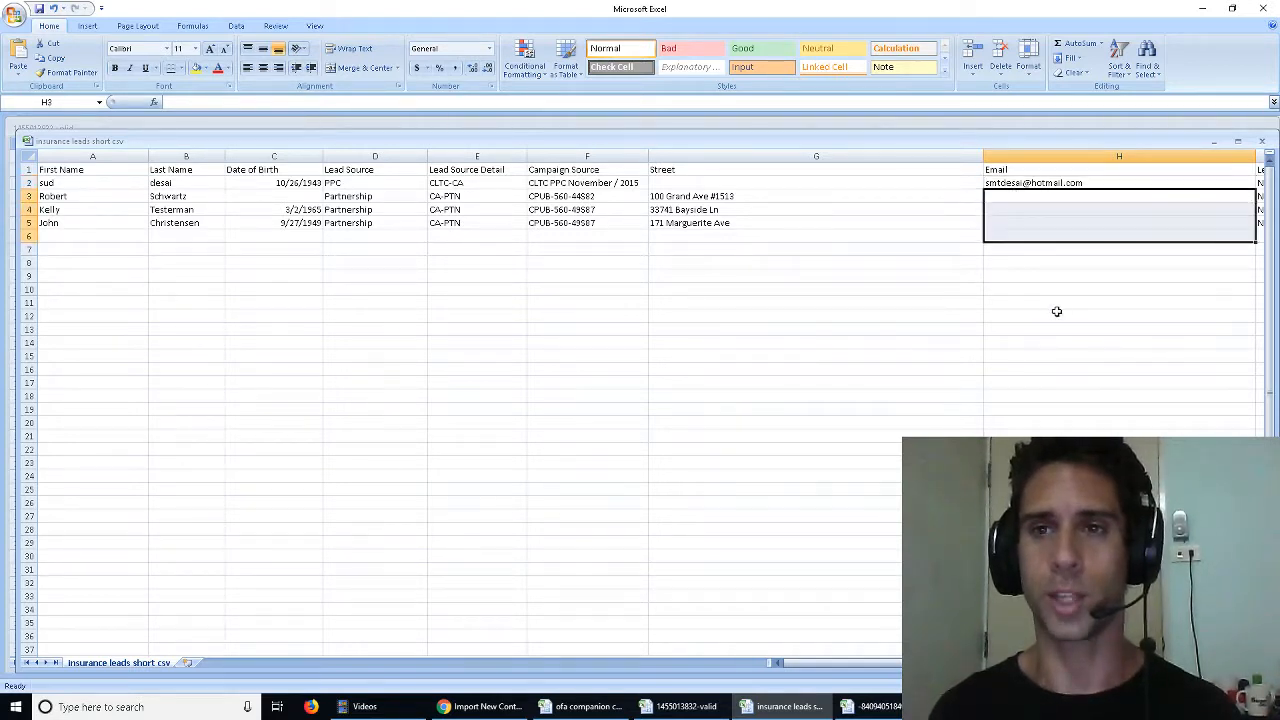
{"action": "left_click", "coordinate": [1057, 312]}
{"action": "left_click", "coordinate": [1039, 182]}
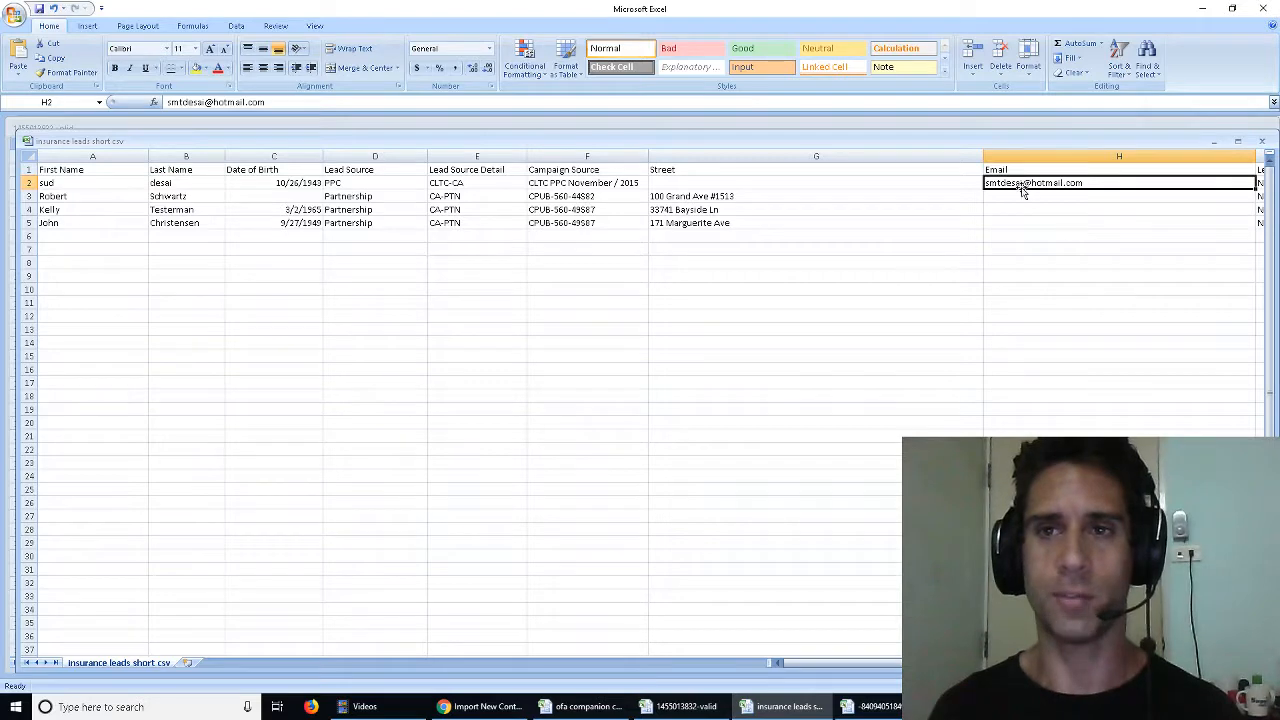
{"action": "left_click_drag", "start_coordinate": [1022, 187], "coordinate": [1063, 516]}
{"action": "left_click", "coordinate": [1060, 516]}
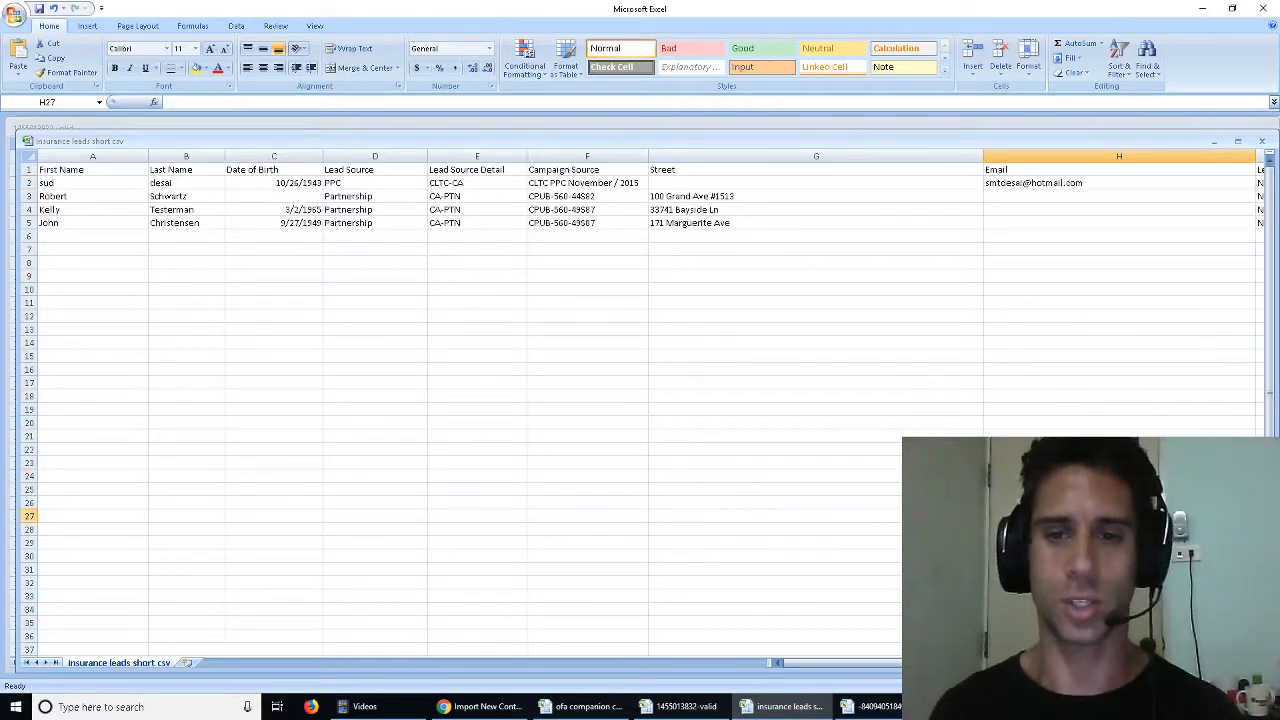
Return to the Mailchimp import in Chrome and upload the file insurance leads short csv.csv from Downloads.
{"action": "left_click", "coordinate": [478, 706]}
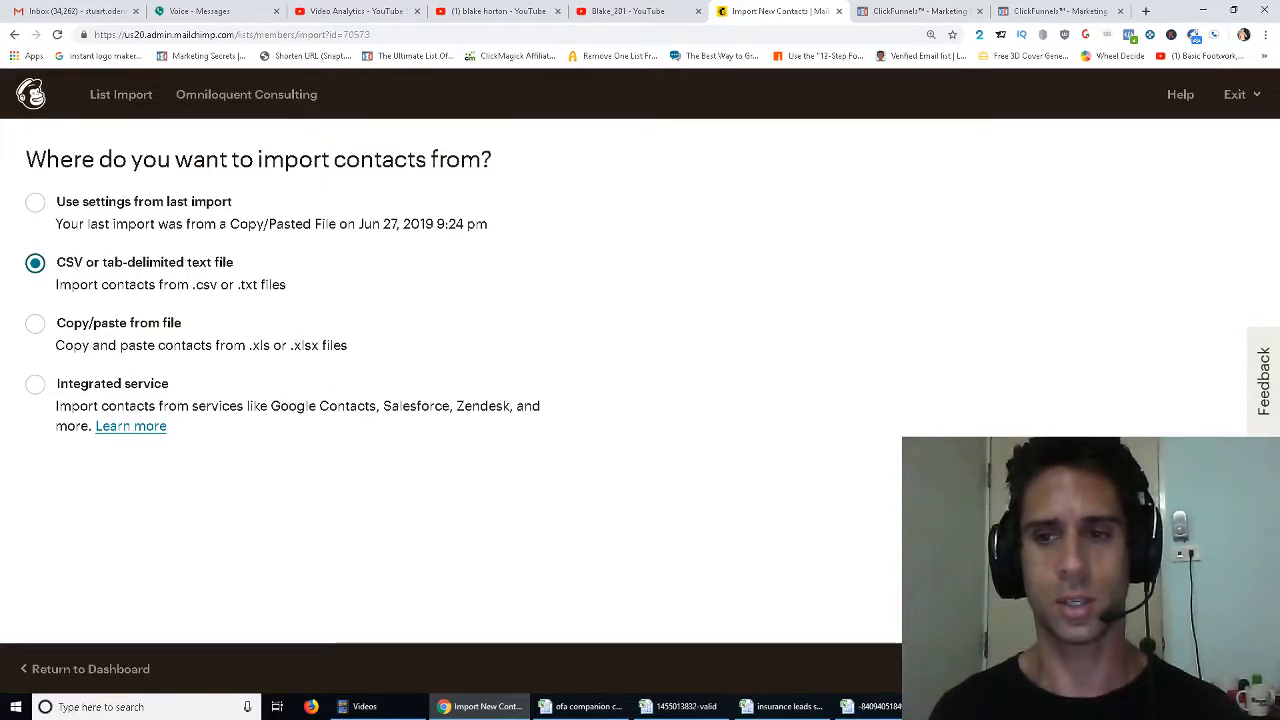
{"action": "left_click", "coordinate": [1236, 669]}
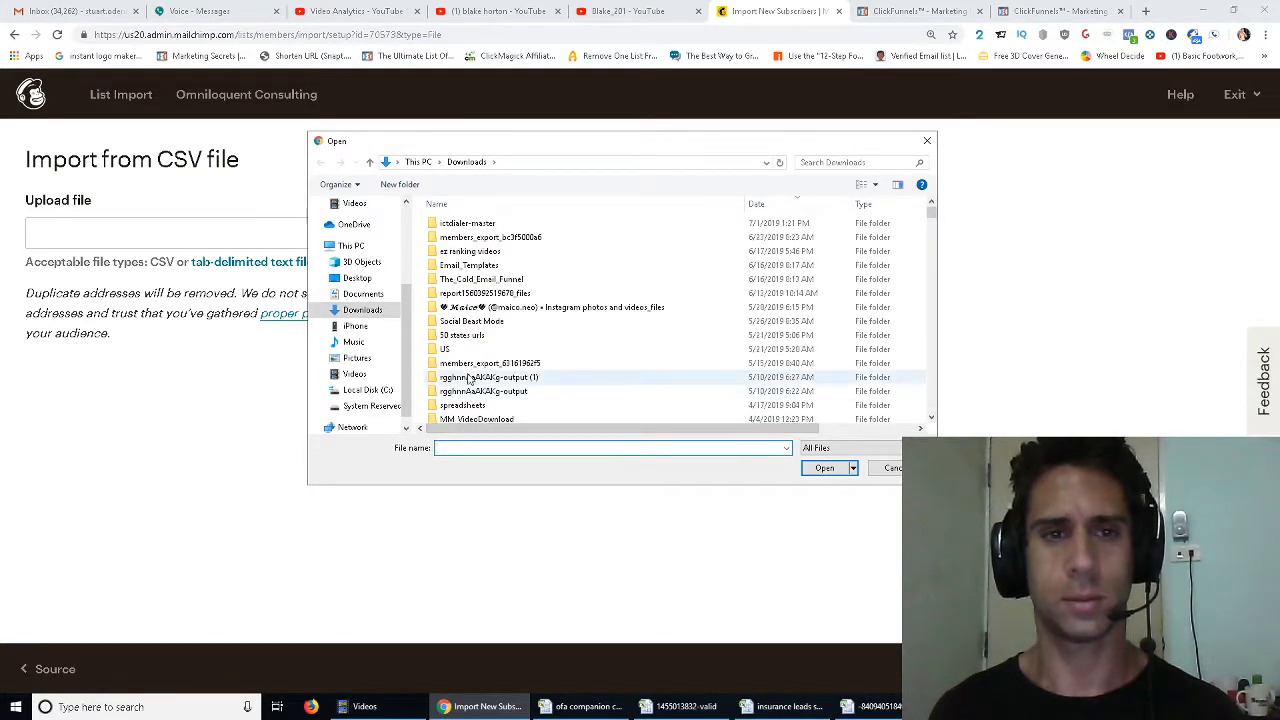
{"action": "type", "text": "ins"}
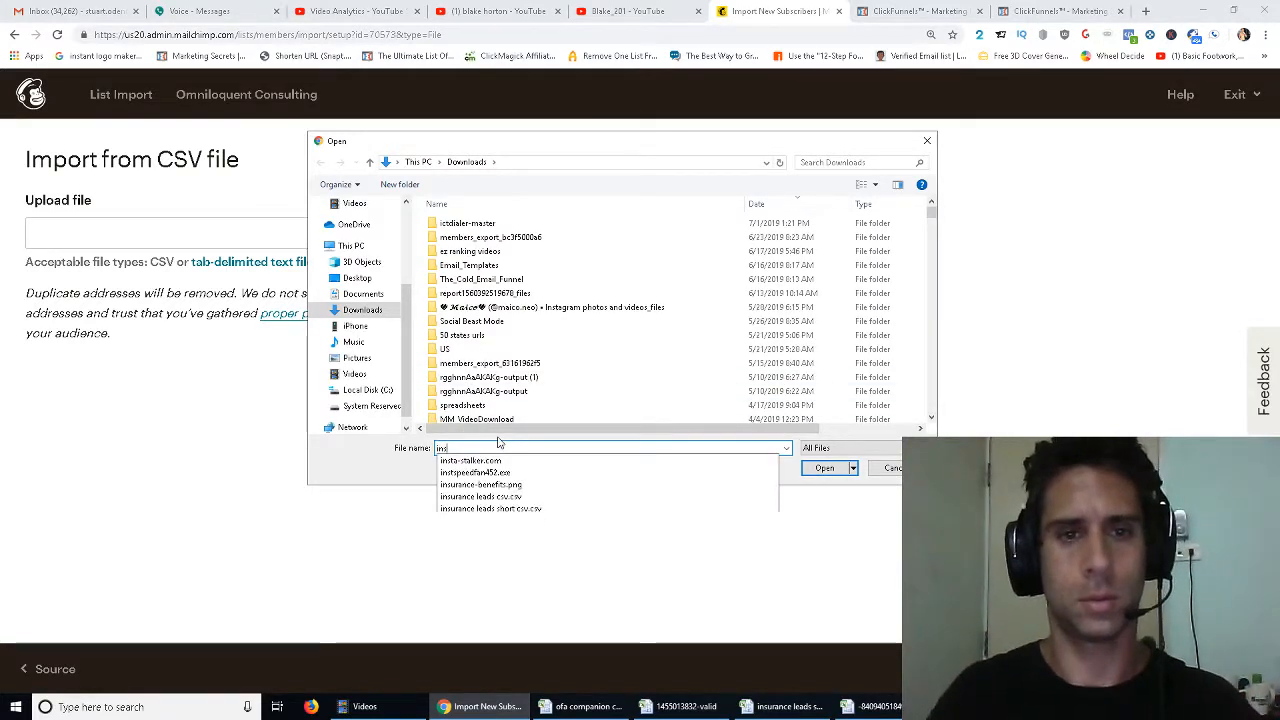
{"action": "type", "text": "ur"}
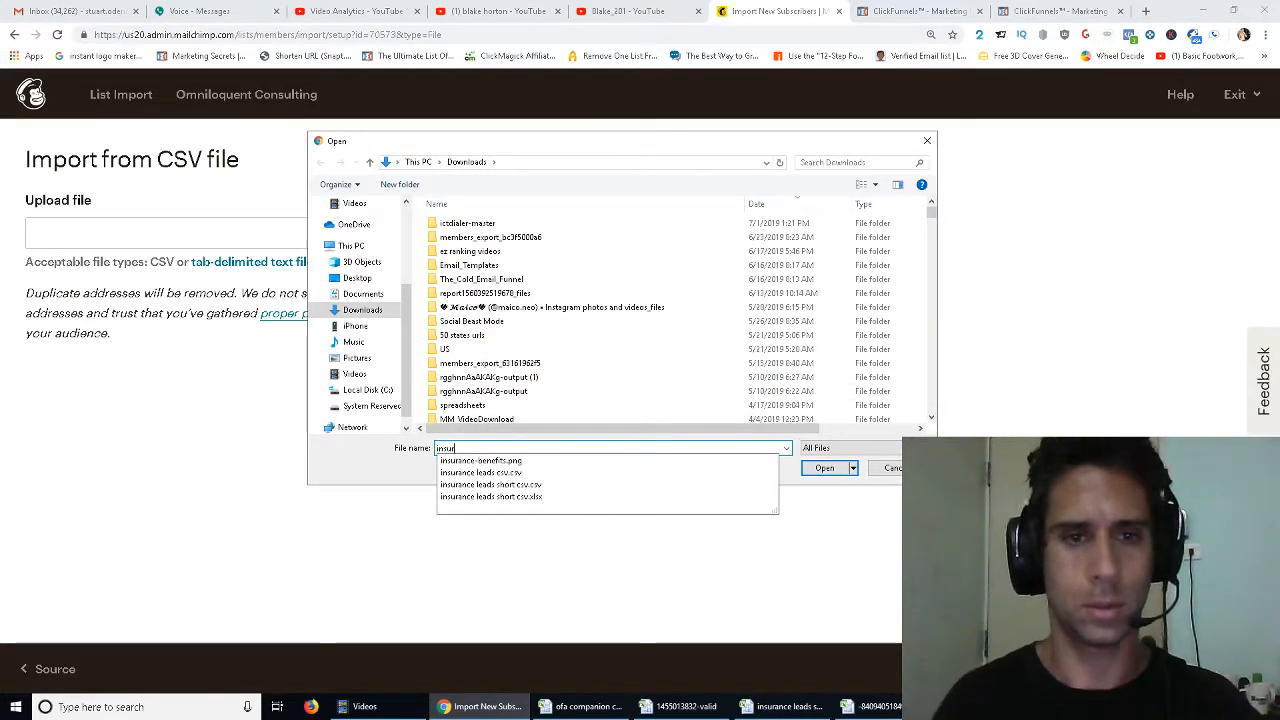
{"action": "left_click", "coordinate": [547, 487]}
{"action": "left_click", "coordinate": [830, 470]}
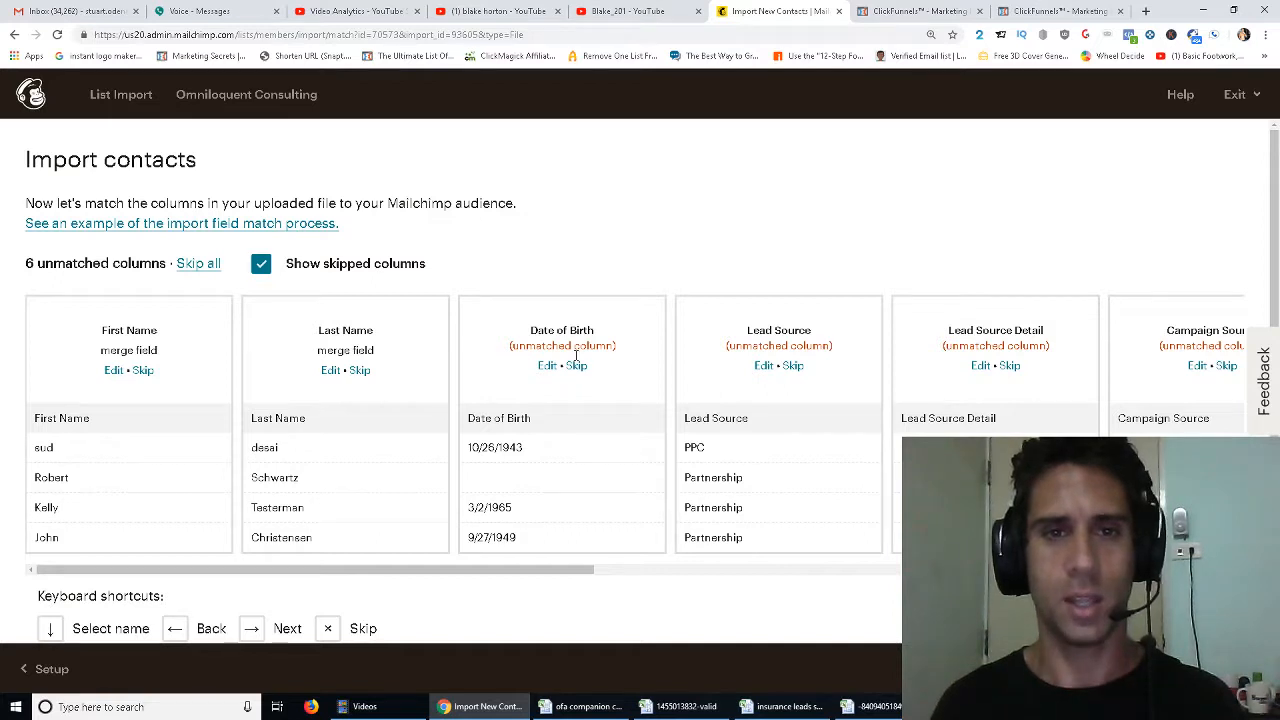
Match the Date of Birth column to the Birthday field and save the match.
{"action": "left_click", "coordinate": [546, 366]}
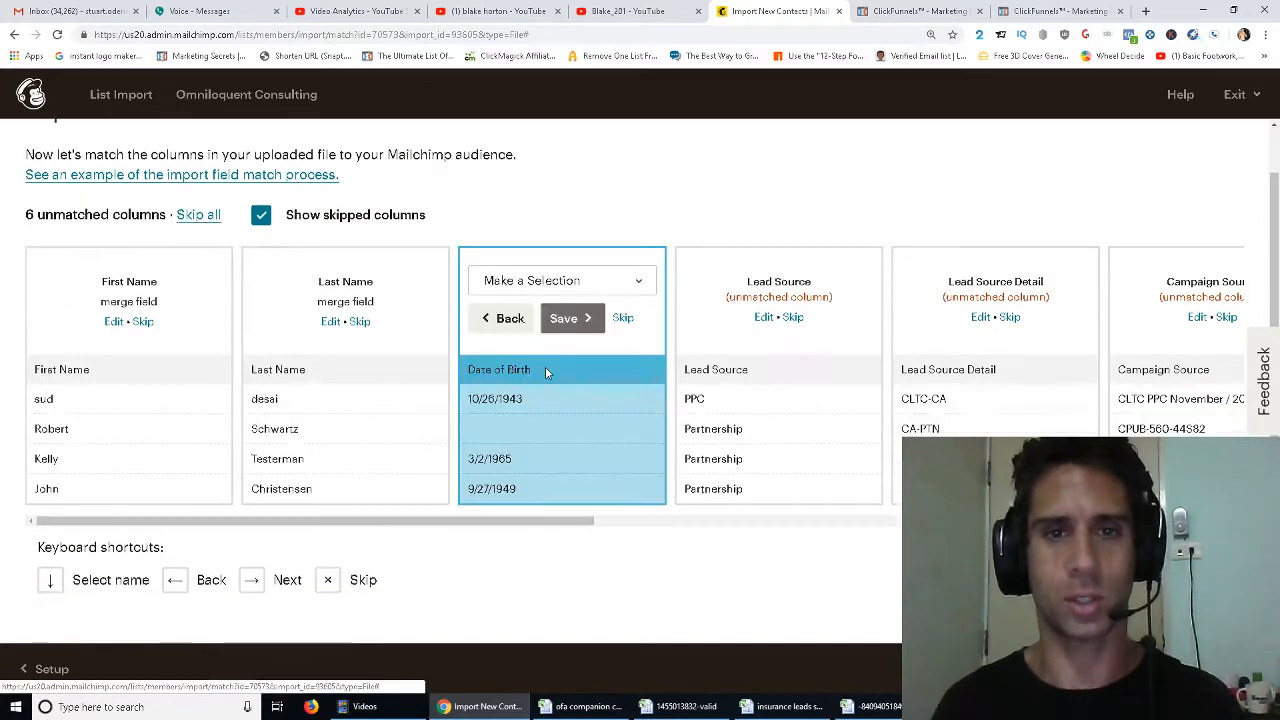
{"action": "left_click", "coordinate": [519, 289]}
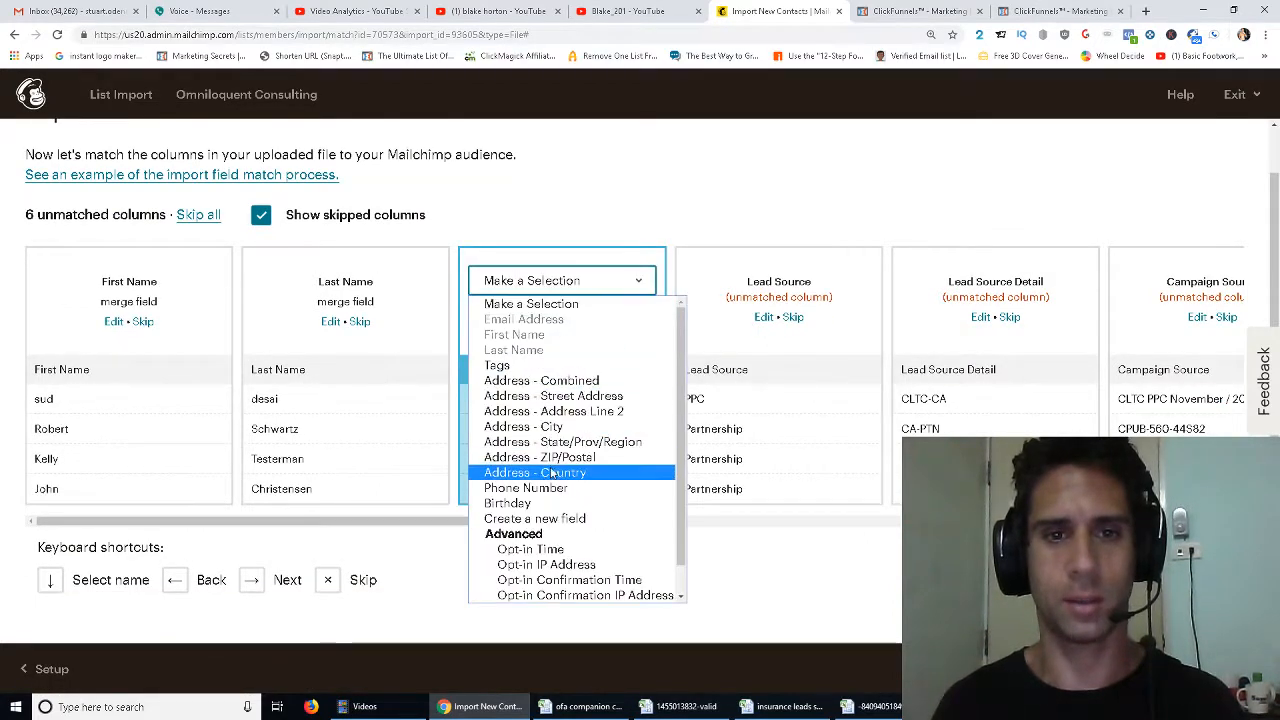
{"action": "left_click", "coordinate": [555, 503]}
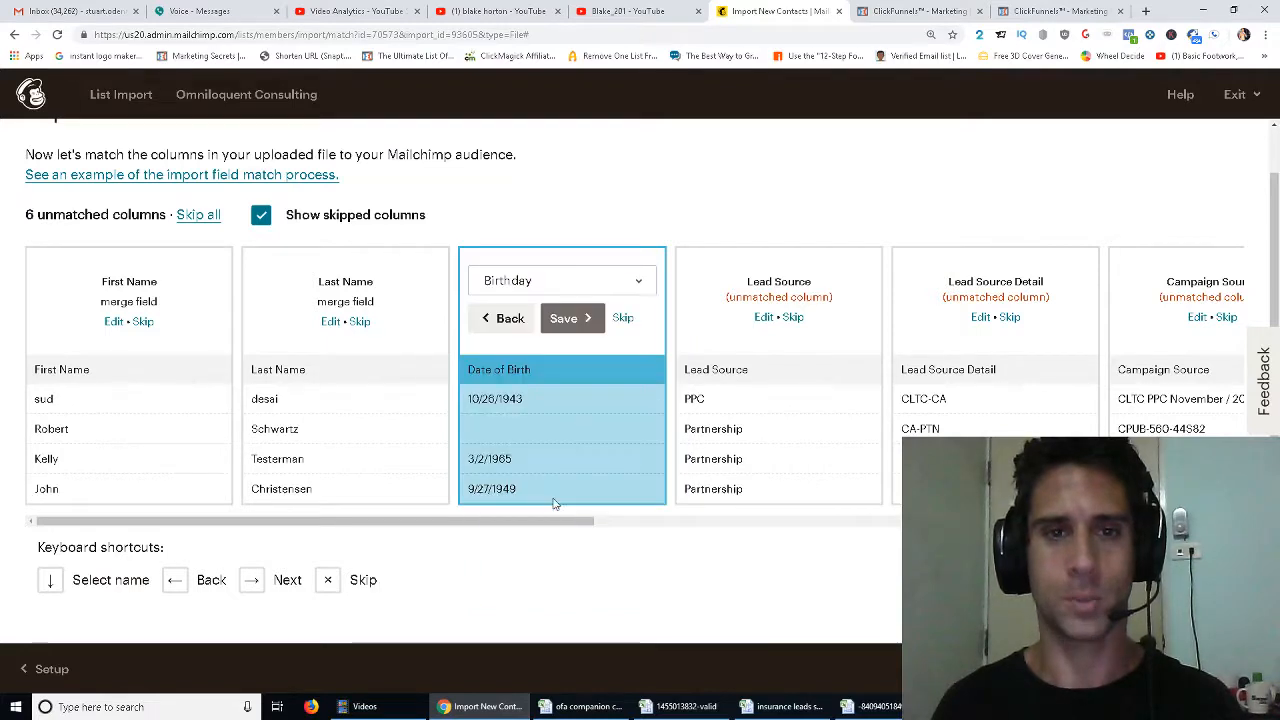
{"action": "left_click", "coordinate": [572, 318]}
{"action": "left_click_drag", "start_coordinate": [513, 522], "coordinate": [653, 521]}
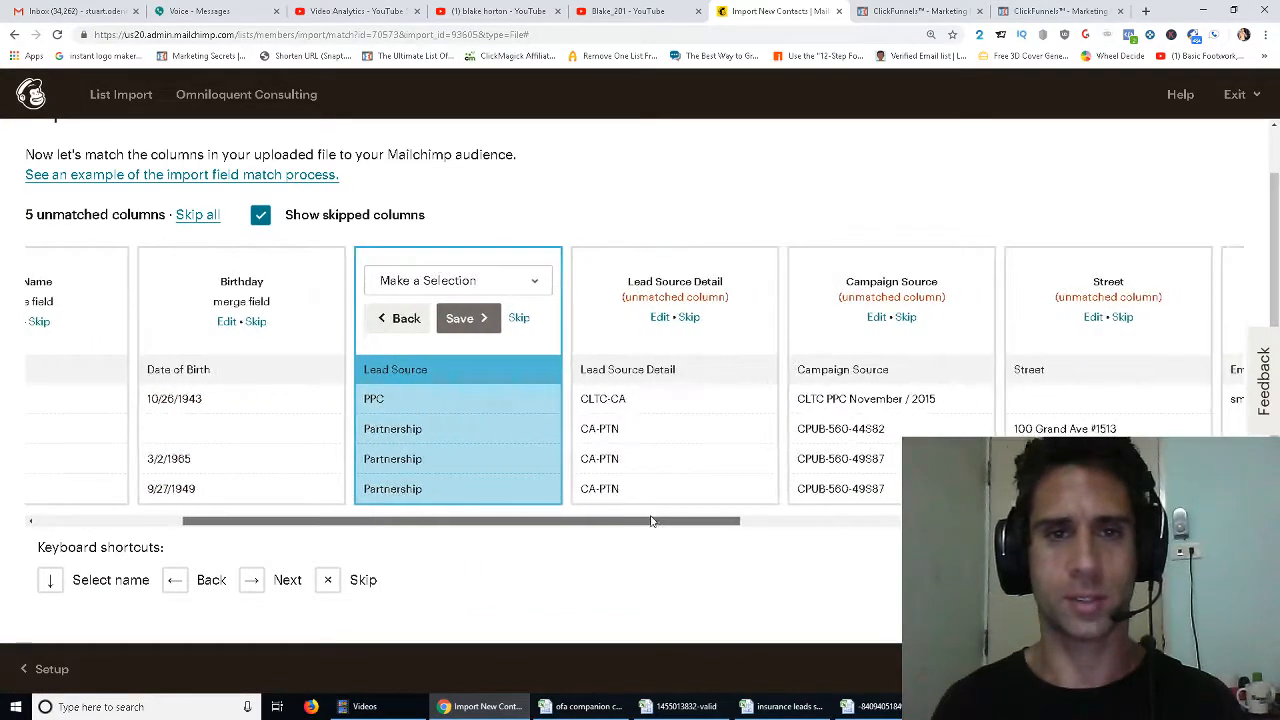
{"action": "left_click", "coordinate": [490, 283]}
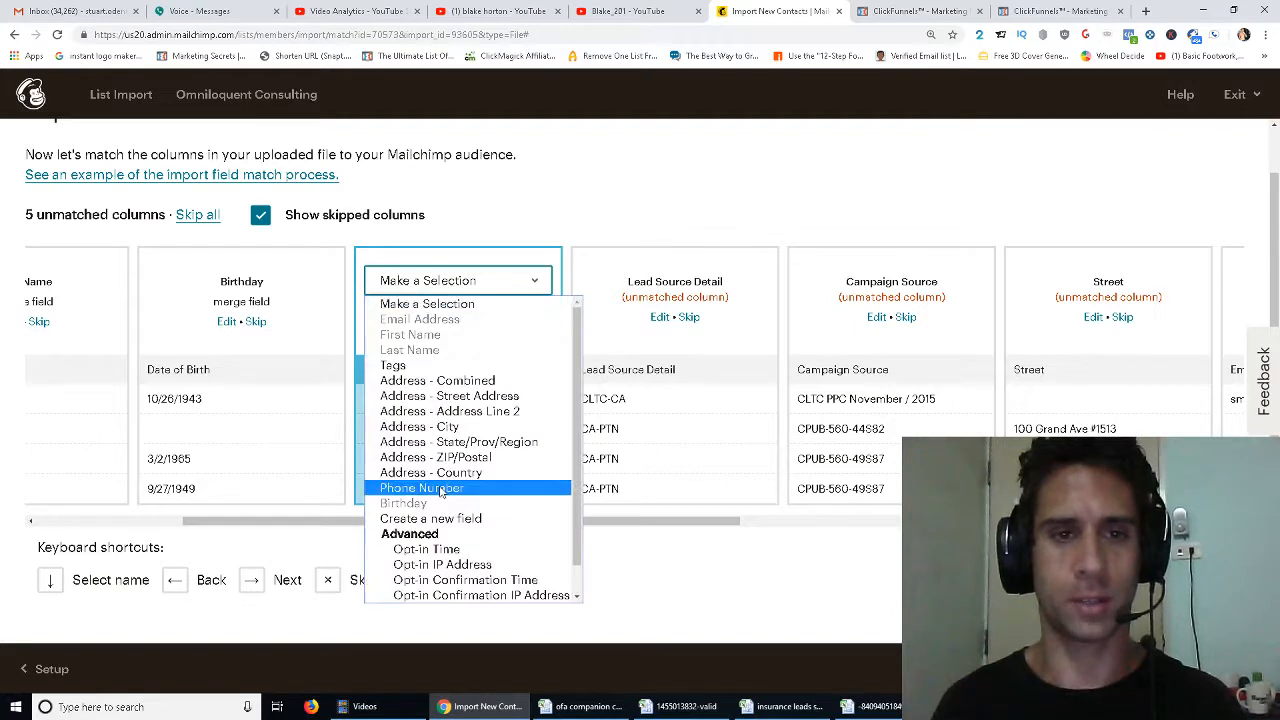
{"action": "scroll", "coordinate": [441, 490], "scroll_direction": "down", "scroll_amount": 1}
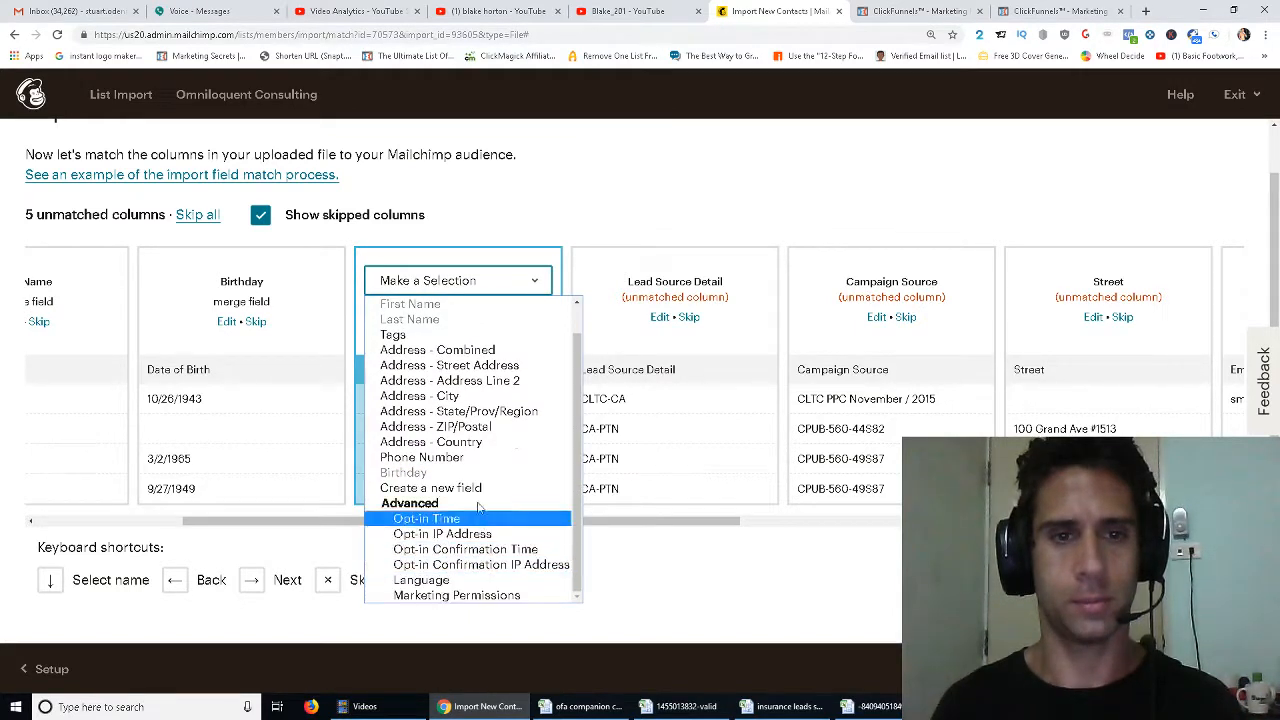
{"action": "scroll", "coordinate": [477, 491], "scroll_direction": "up", "scroll_amount": 1}
{"action": "left_click", "coordinate": [503, 214]}
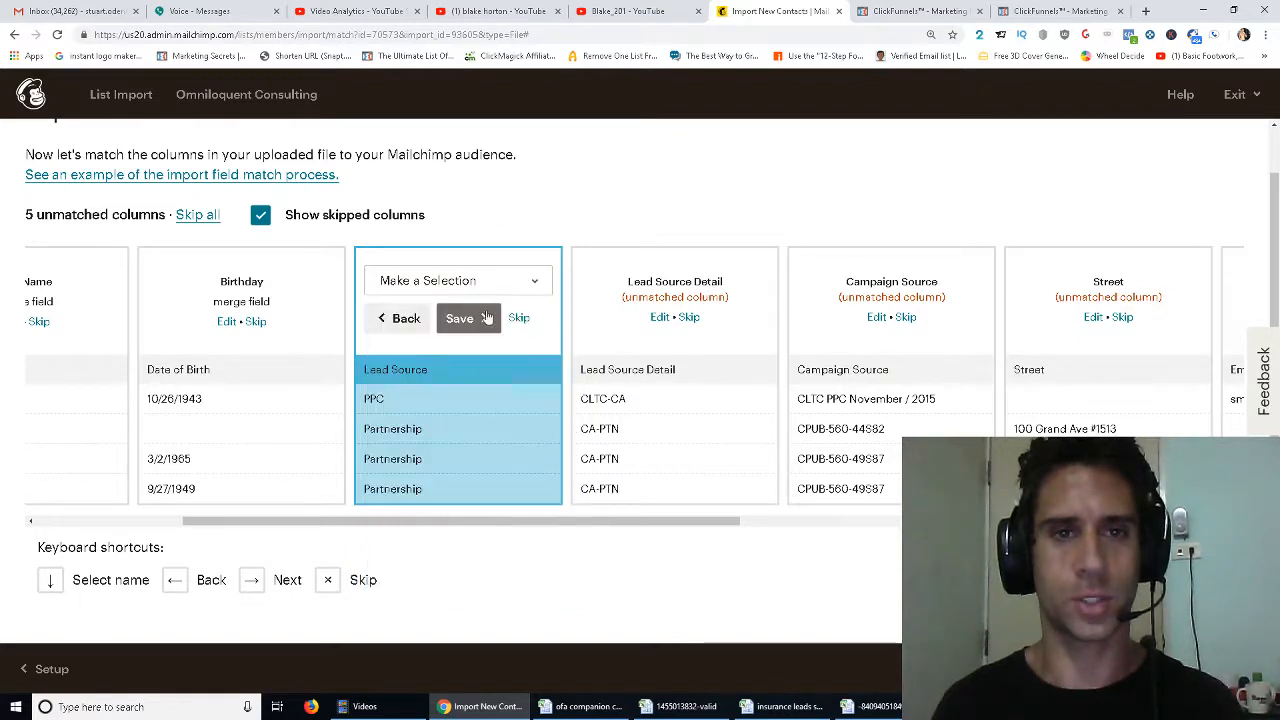
Skip the Lead Source, Lead Source Detail and Campaign Source columns so they are excluded from the import.
{"action": "left_click", "coordinate": [518, 318]}
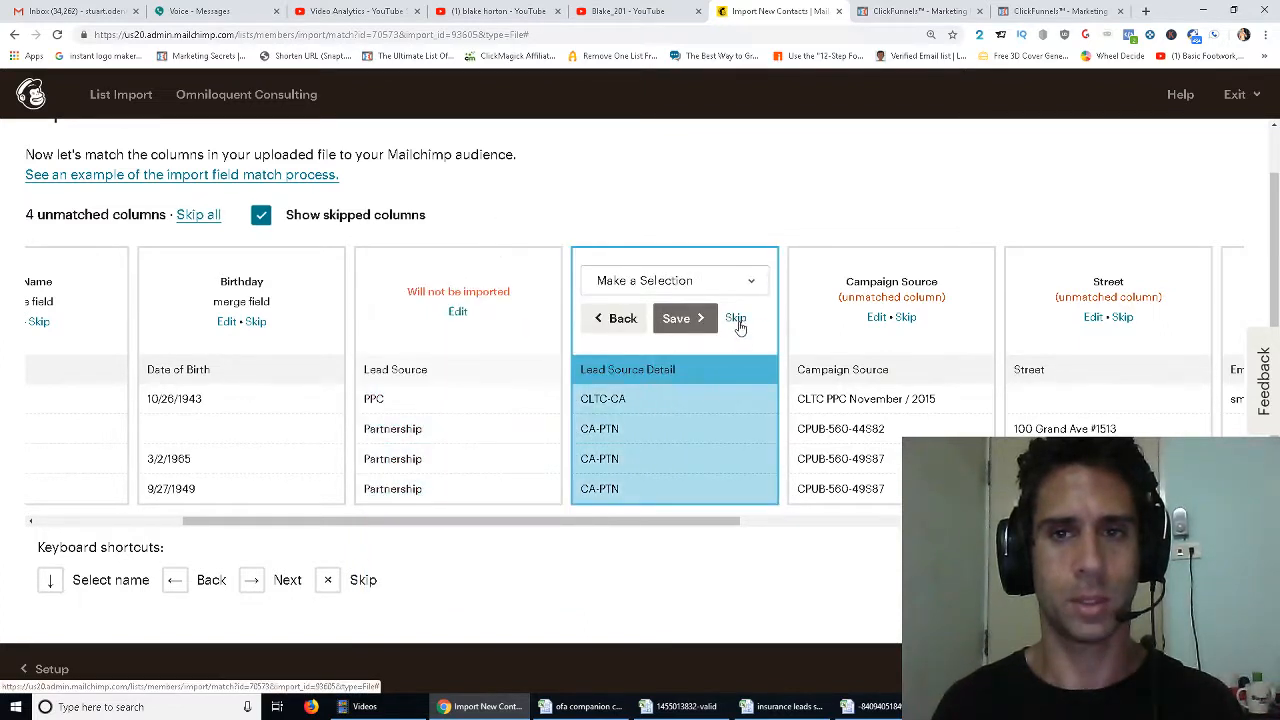
{"action": "left_click", "coordinate": [736, 318]}
{"action": "left_click", "coordinate": [951, 318]}
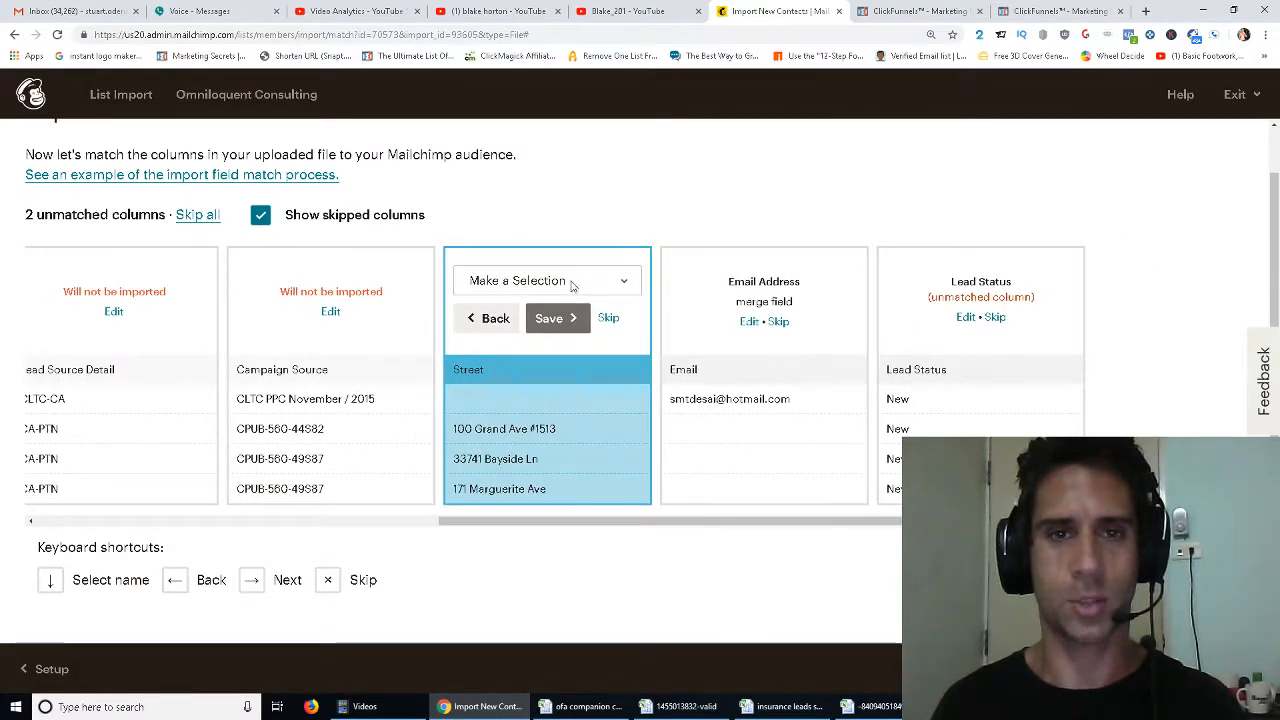
Match the Street column to the Address - Street Address field and save the match.
{"action": "left_click", "coordinate": [572, 284]}
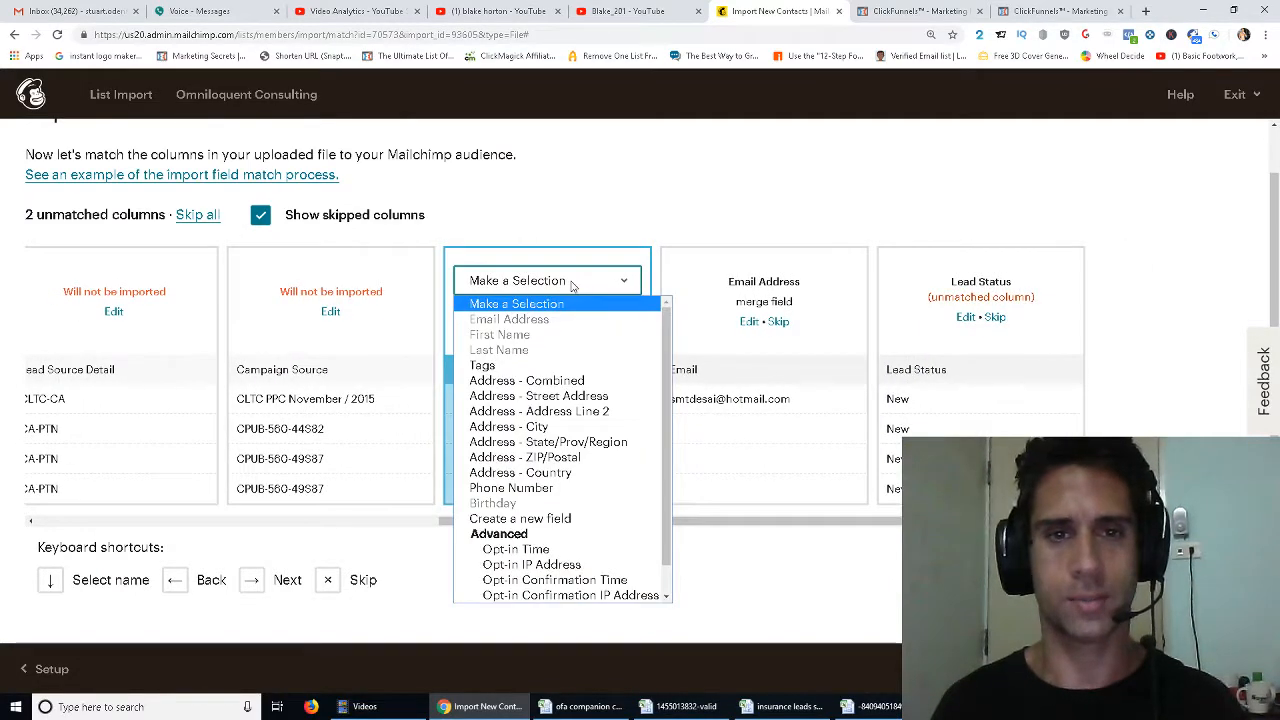
{"action": "left_click", "coordinate": [576, 400]}
{"action": "left_click", "coordinate": [550, 318]}
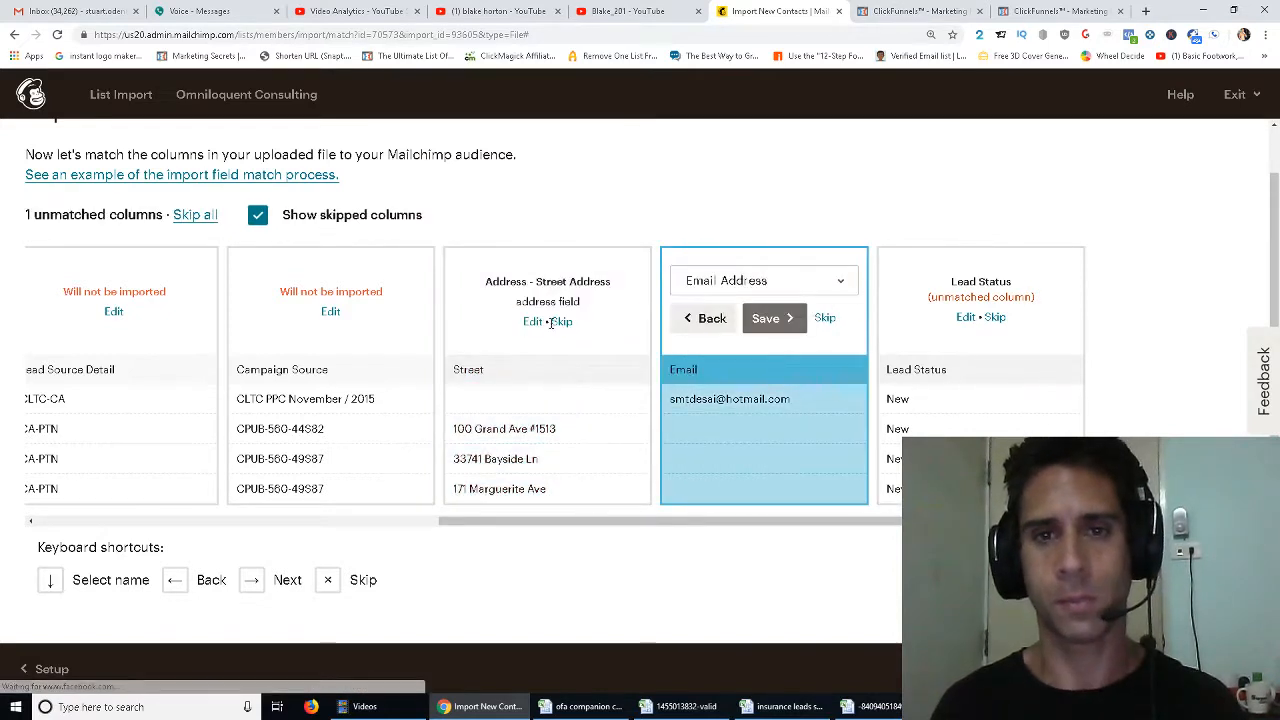
Save the Email column as Email Address and skip the Lead Status column.
{"action": "left_click", "coordinate": [774, 318]}
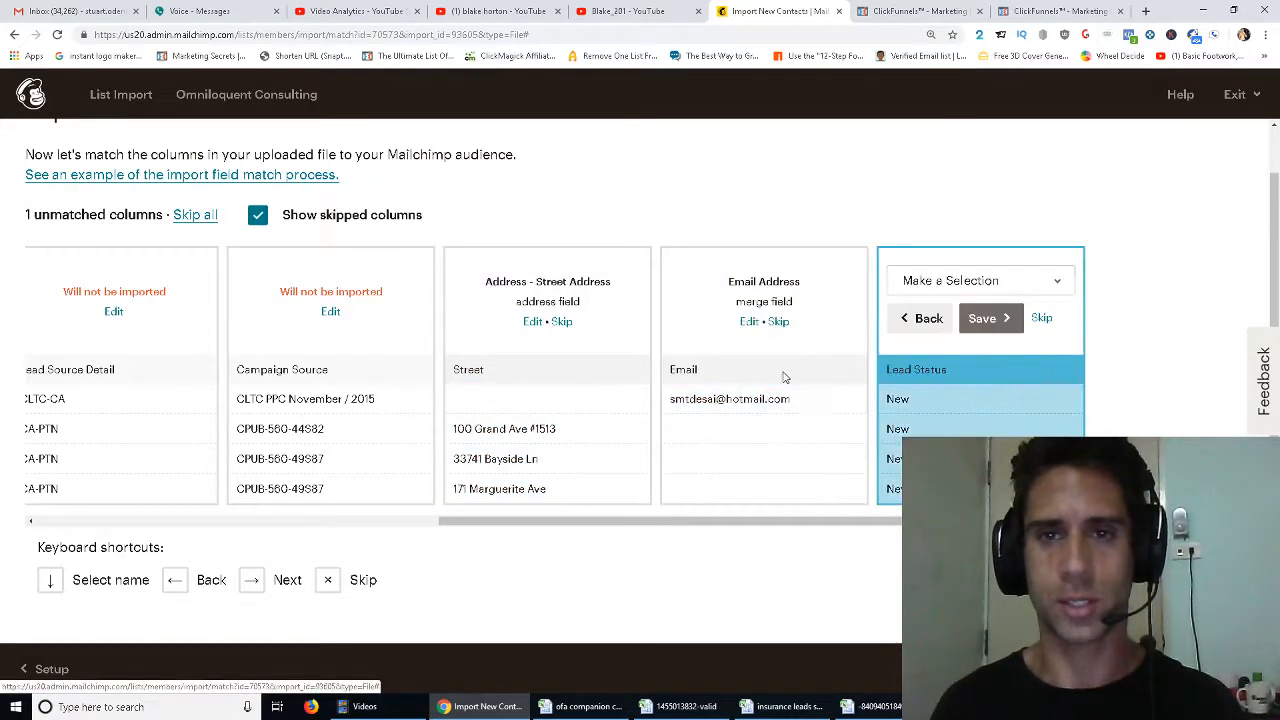
{"action": "left_click", "coordinate": [1042, 318]}
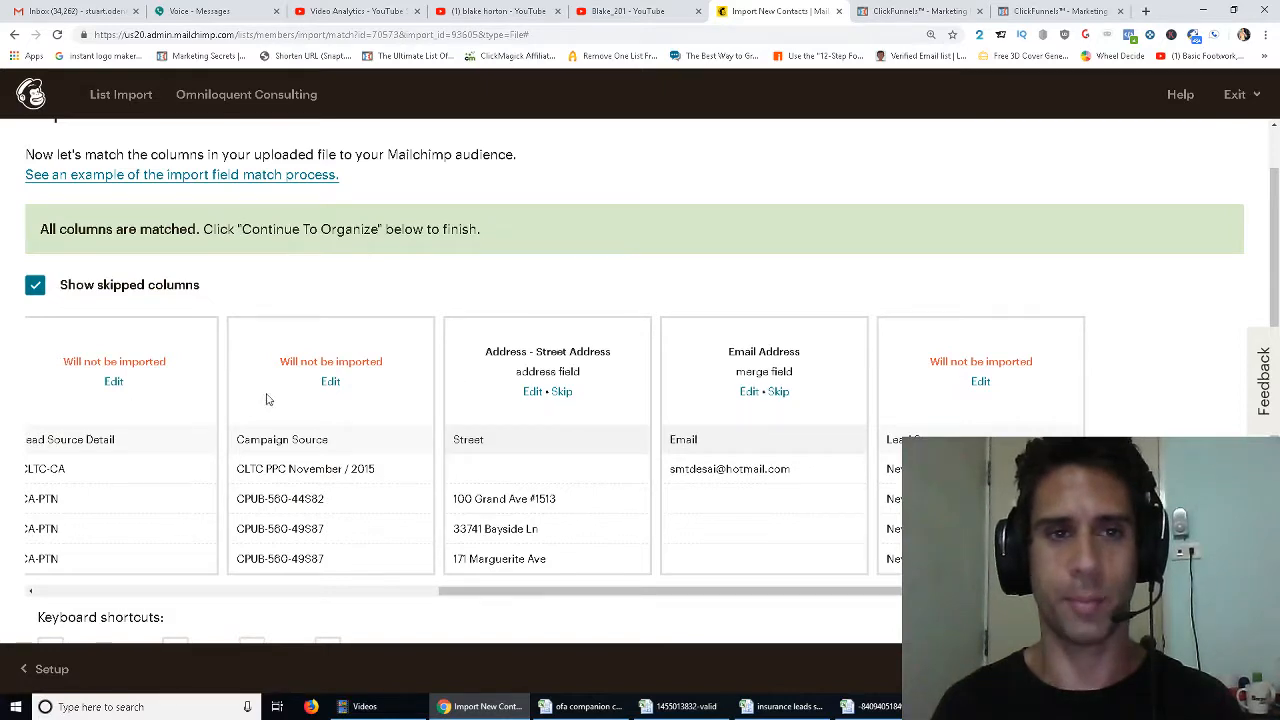
Check all column matches and proceed to the import review, keeping the contacts' status as Subscribed without adding a tag.
{"action": "left_click_drag", "start_coordinate": [460, 594], "coordinate": [30, 610]}
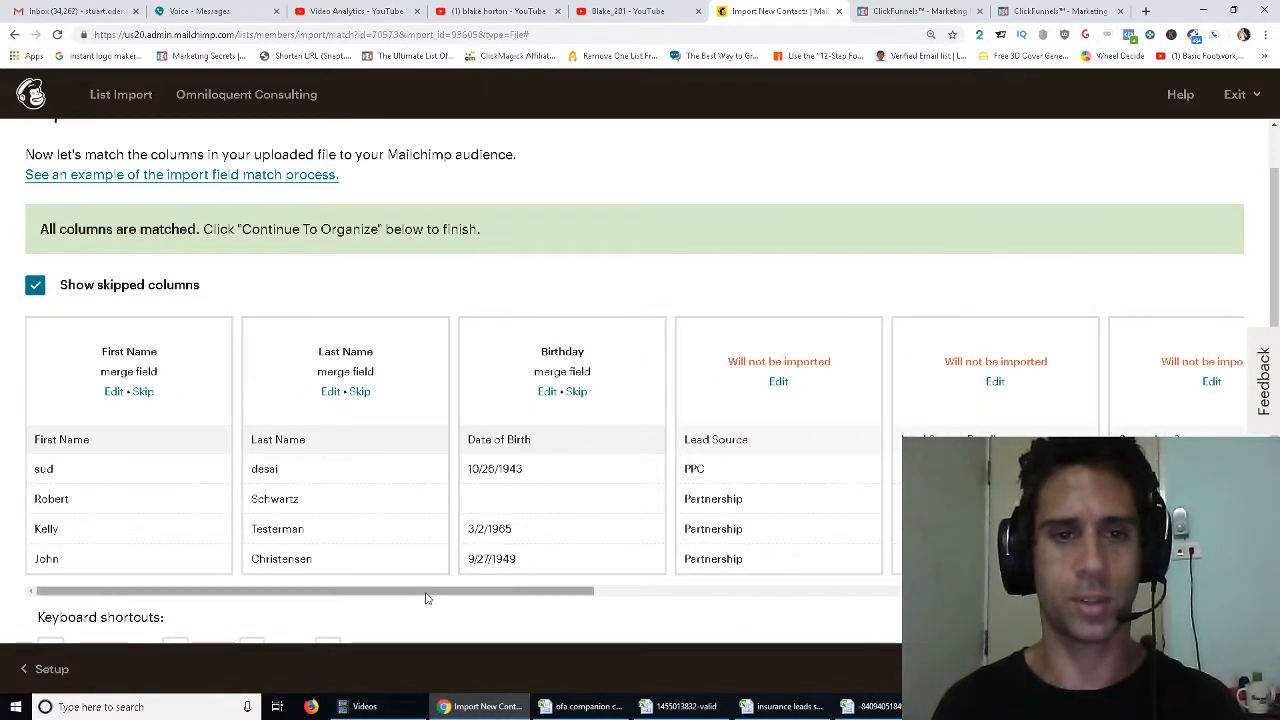
{"action": "left_click_drag", "start_coordinate": [423, 594], "coordinate": [884, 576]}
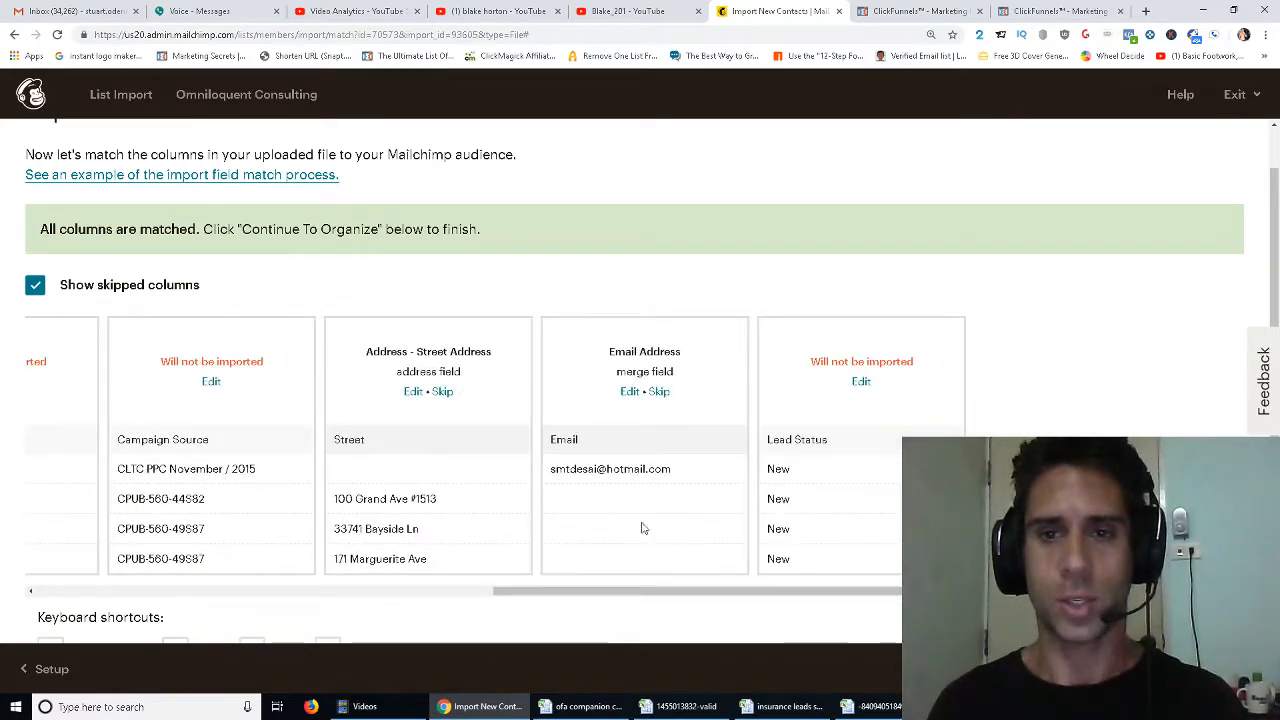
{"action": "left_click", "coordinate": [1200, 669]}
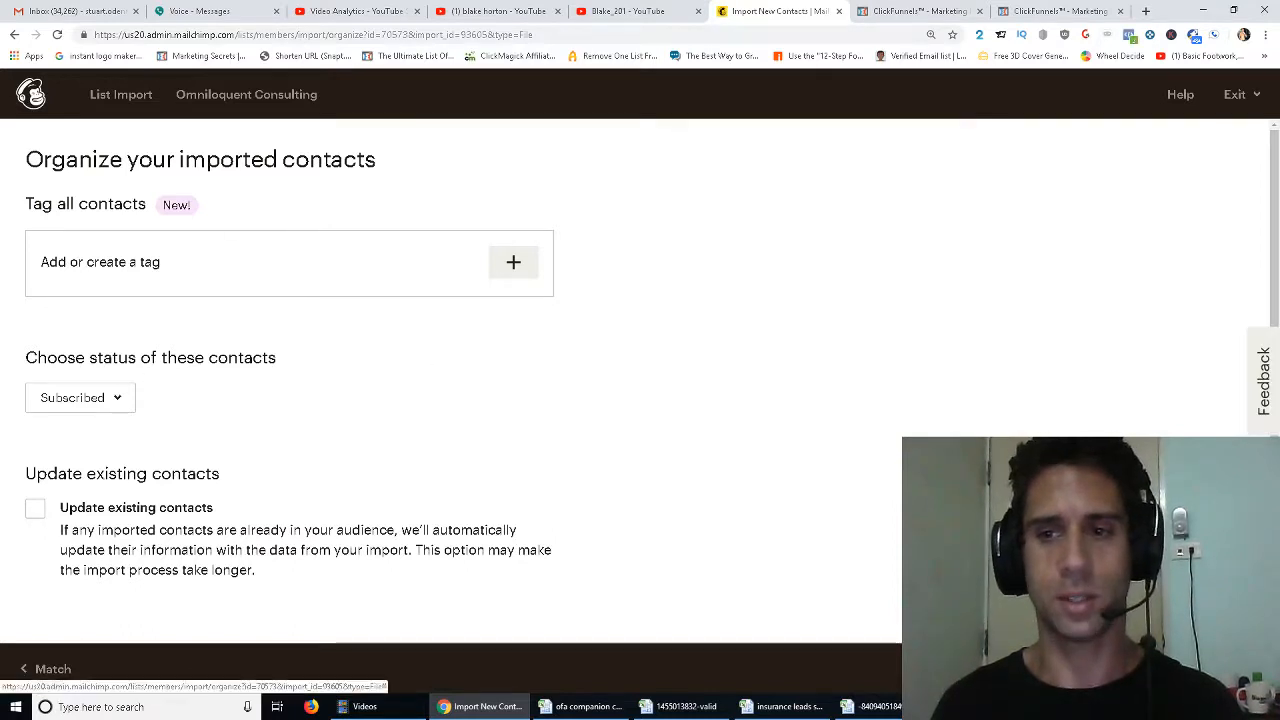
{"action": "left_click", "coordinate": [1200, 669]}
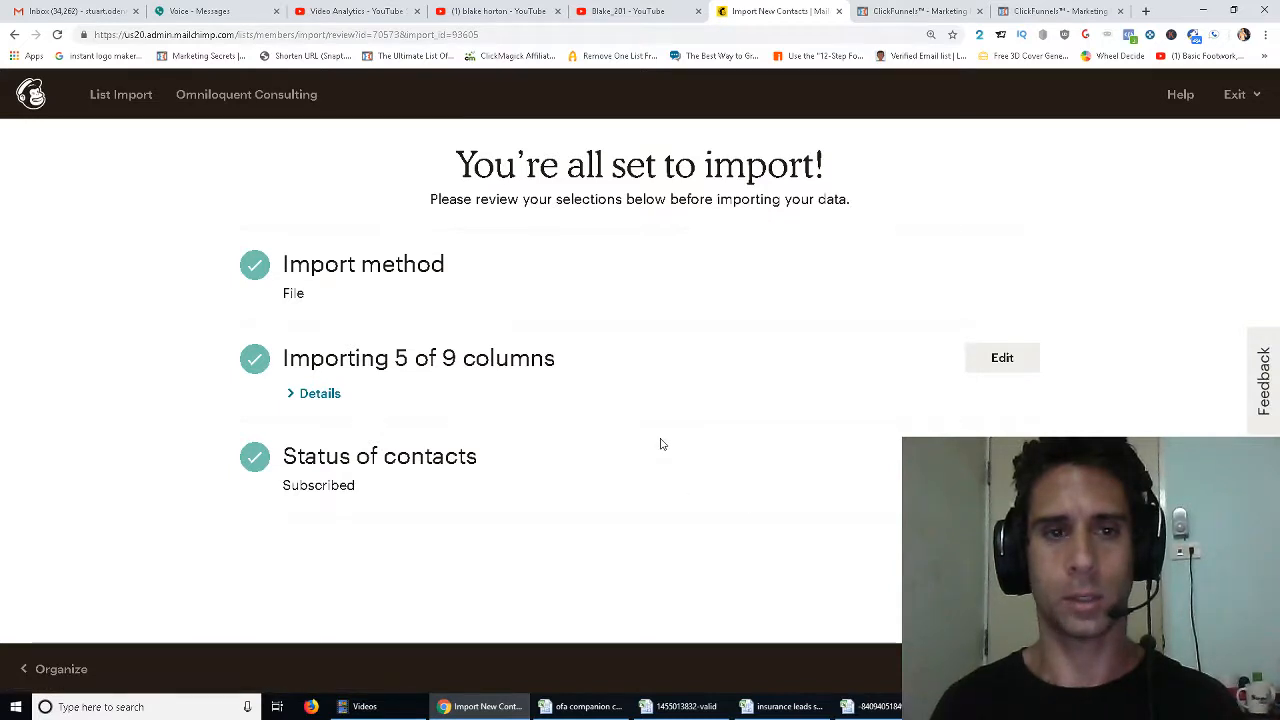
Run the reviewed CSV import and check the audience's contact page.
{"action": "left_click", "coordinate": [1200, 669]}
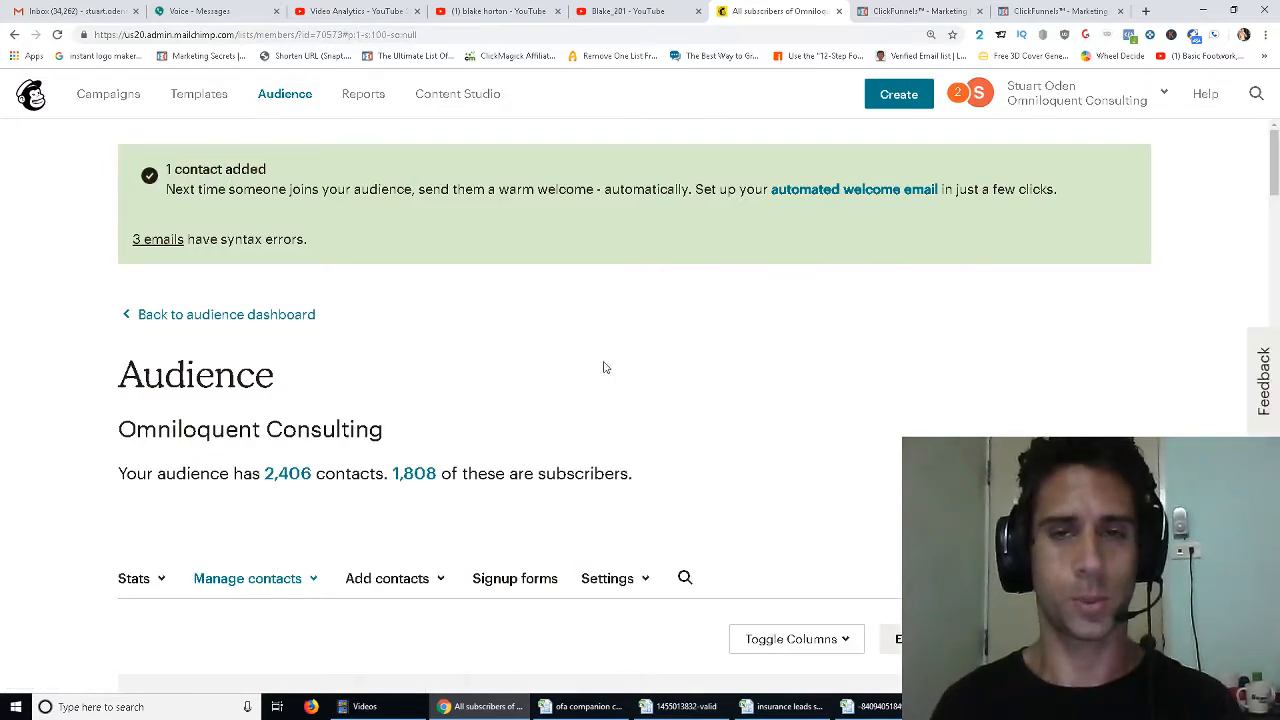
{"action": "scroll", "coordinate": [588, 383], "scroll_direction": "down", "scroll_amount": 4}
{"action": "scroll", "coordinate": [597, 385], "scroll_direction": "up", "scroll_amount": 4}
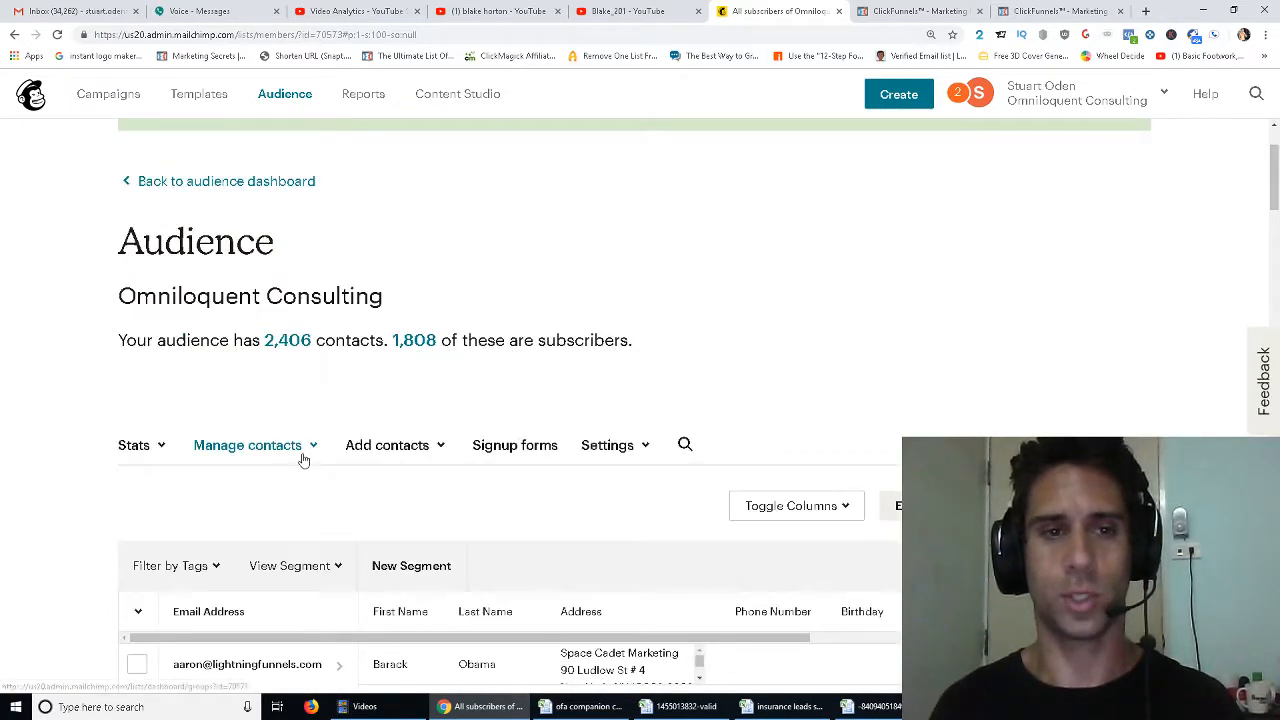
Start another contact import from the audience dashboard, using copy/paste from file as the source.
{"action": "left_click", "coordinate": [304, 455]}
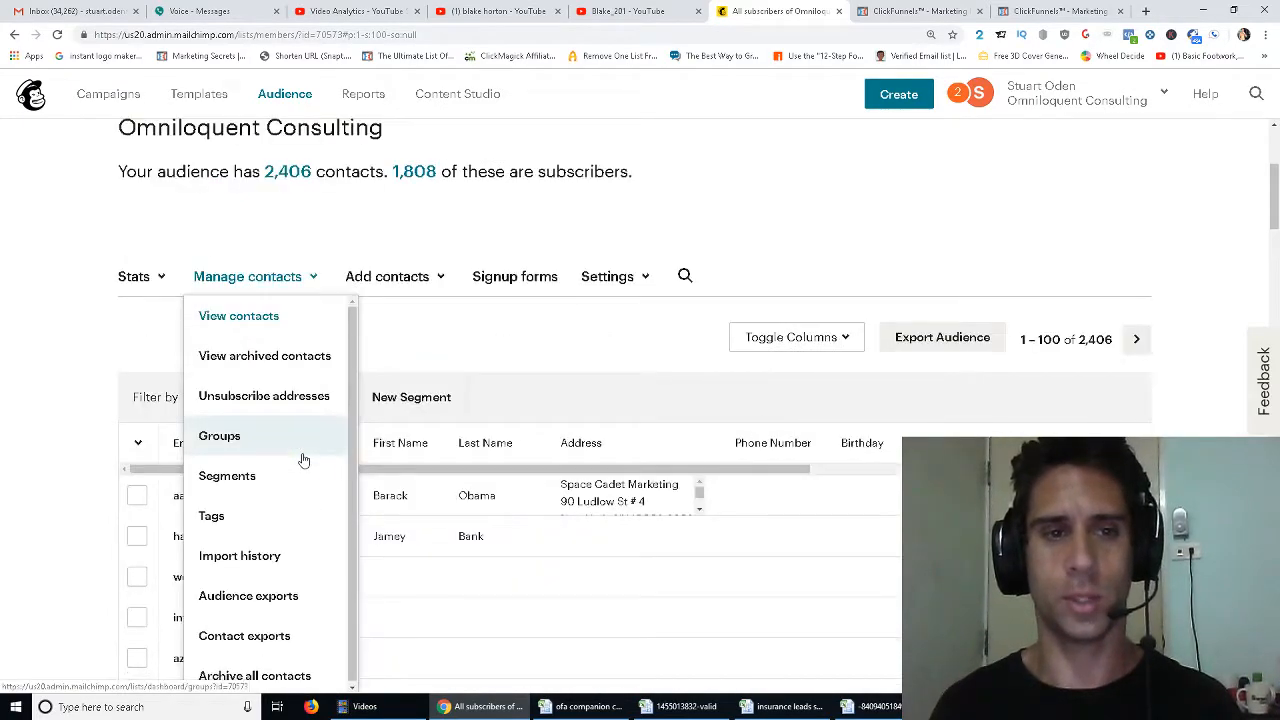
{"action": "left_click", "coordinate": [892, 249]}
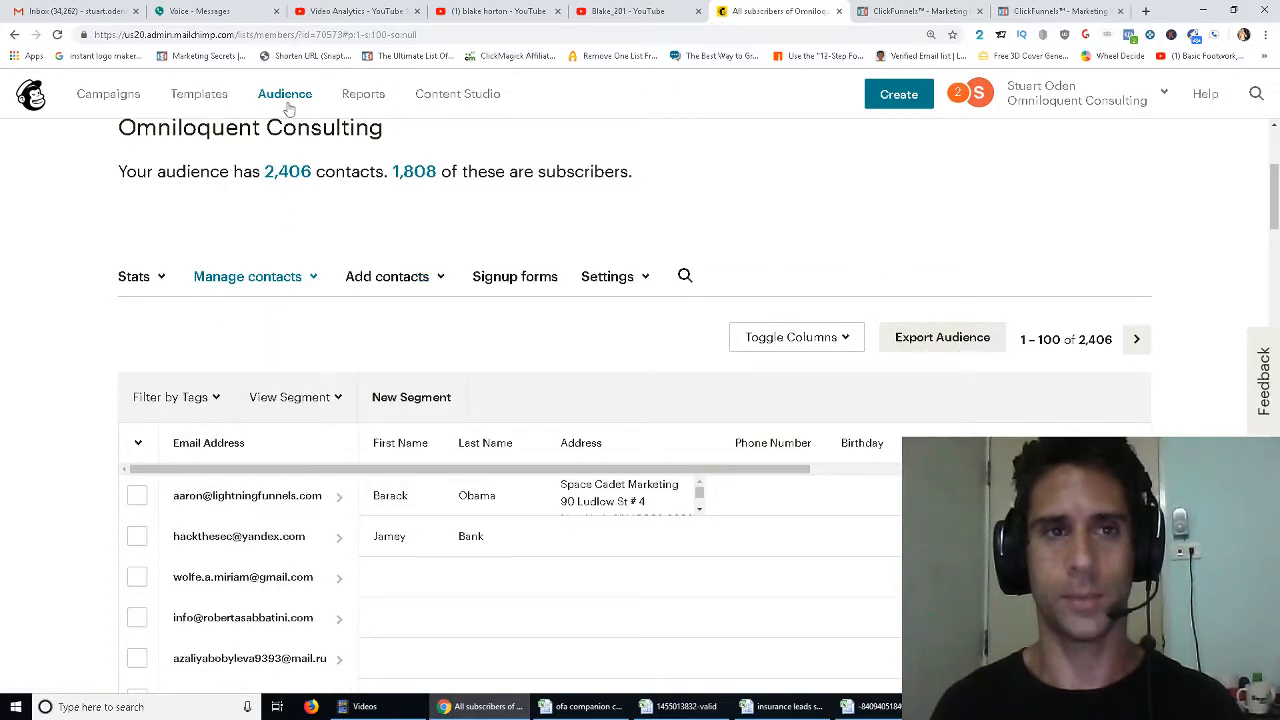
{"action": "left_click", "coordinate": [395, 178]}
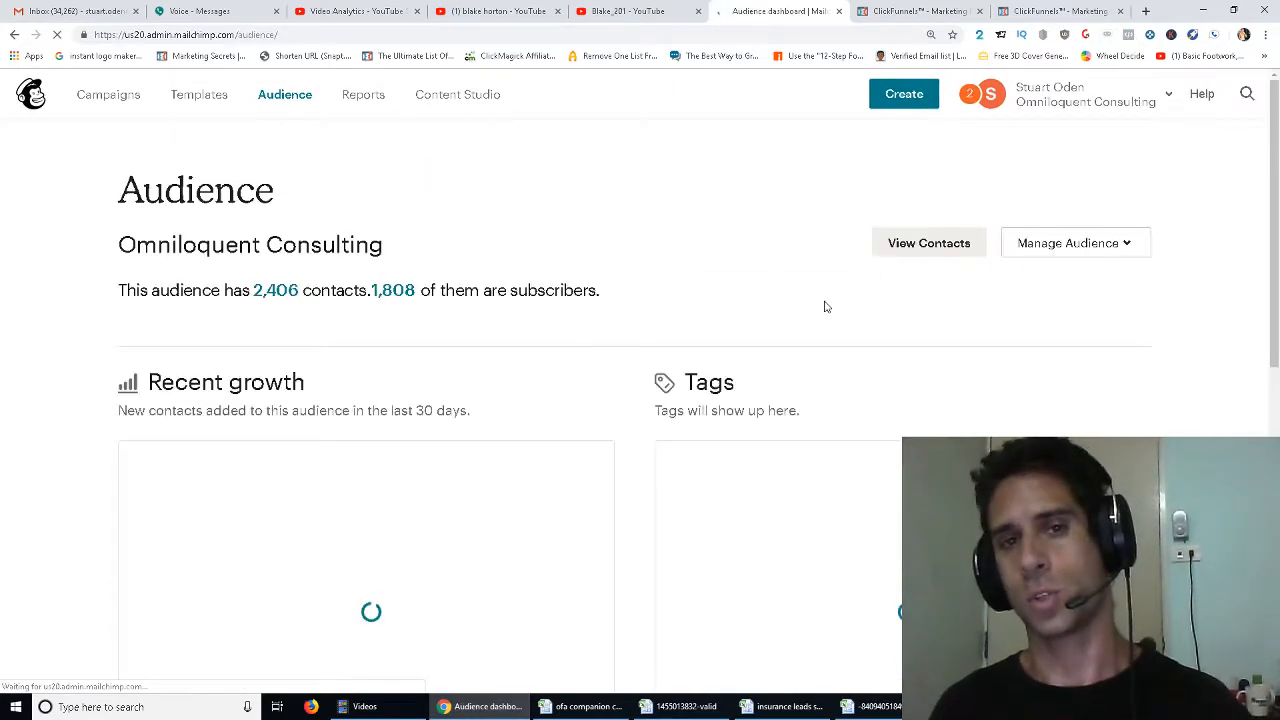
{"action": "left_click", "coordinate": [1131, 243]}
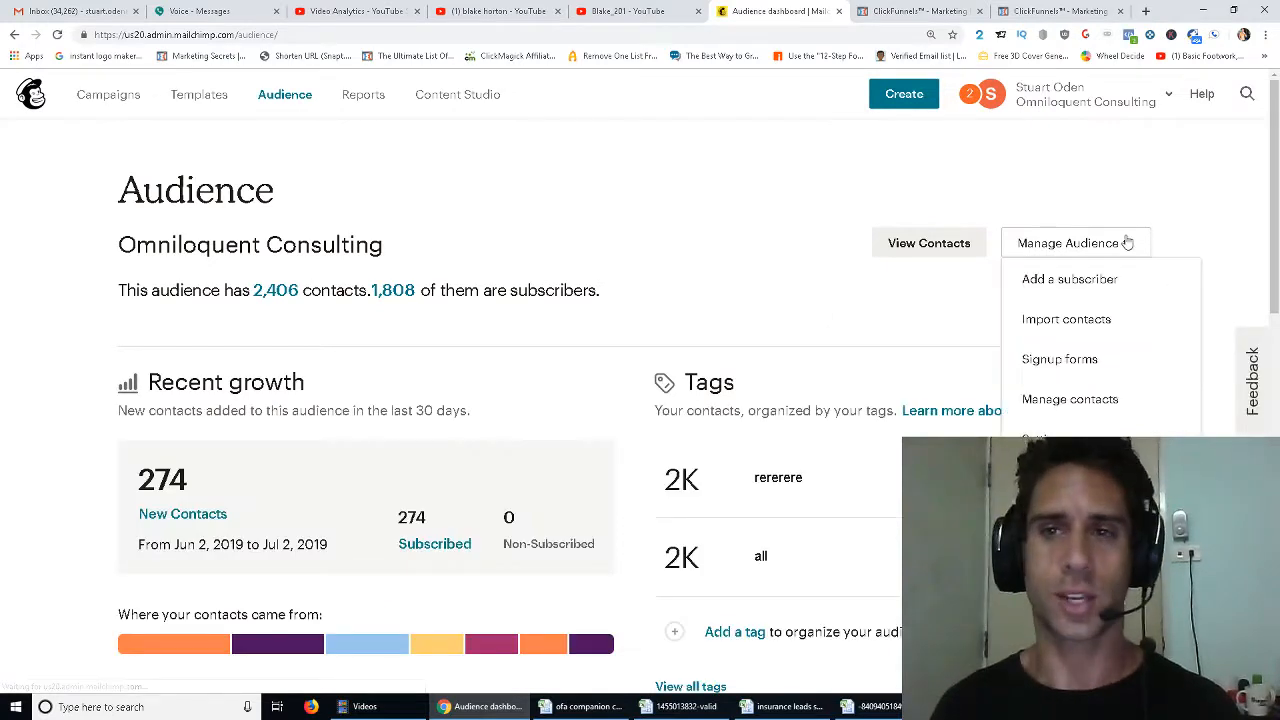
{"action": "left_click", "coordinate": [1066, 319]}
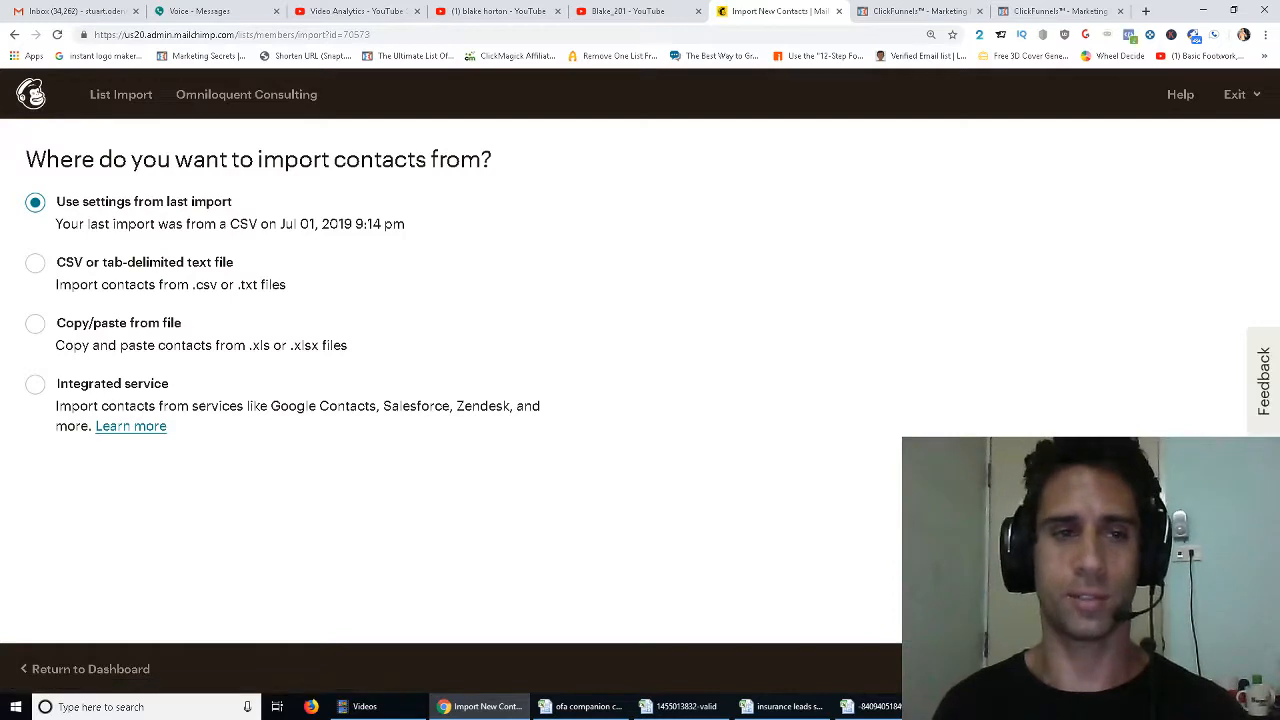
{"action": "left_click", "coordinate": [92, 330]}
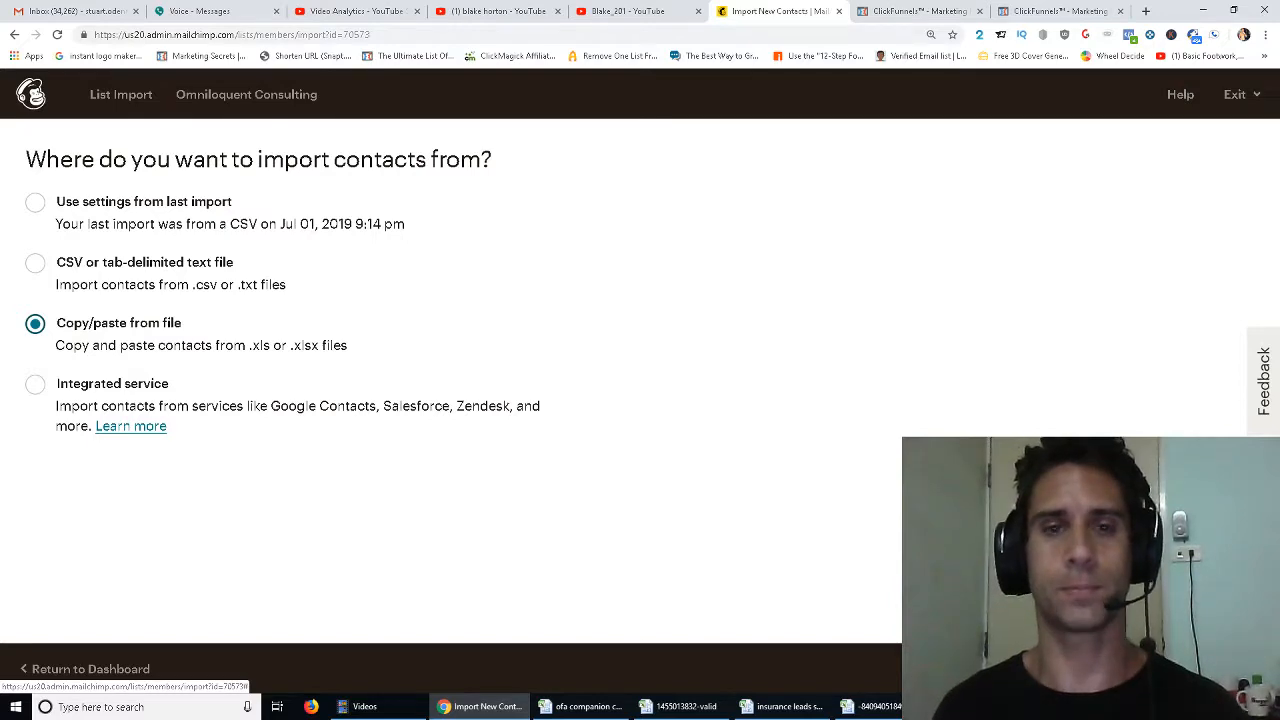
Switch to Excel and copy the email addresses in cells C2 to C84 of the open contact spreadsheet.
{"action": "left_click", "coordinate": [866, 710]}
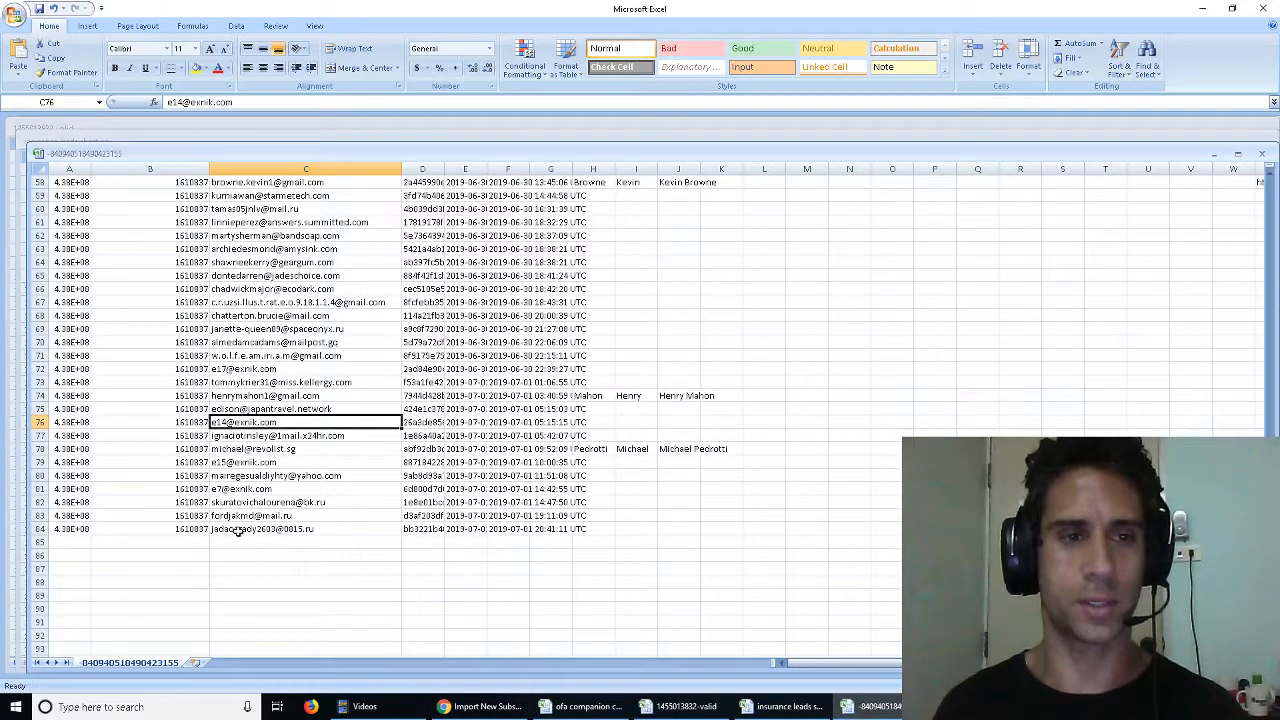
{"action": "left_click_drag", "start_coordinate": [238, 531], "coordinate": [240, 199]}
{"action": "key", "text": "ctrl+c"}
{"action": "scroll", "coordinate": [355, 433], "scroll_direction": "down", "scroll_amount": 2}
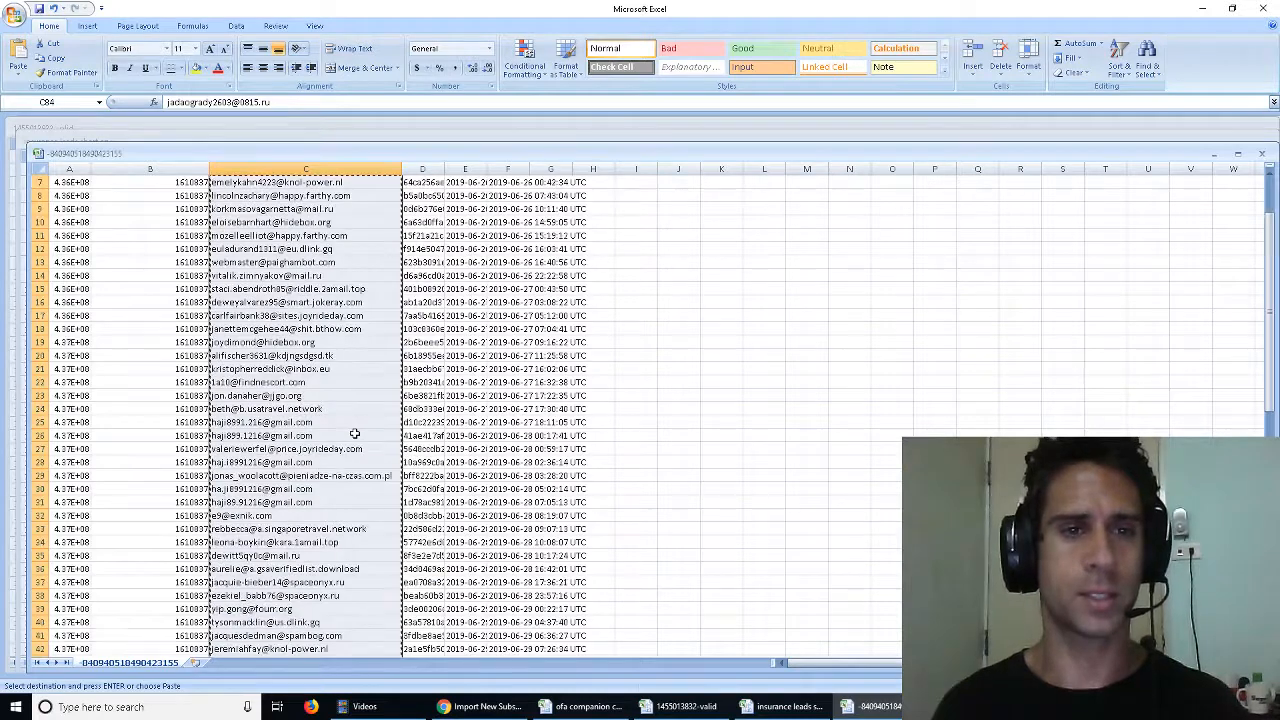
{"action": "scroll", "coordinate": [355, 433], "scroll_direction": "down", "scroll_amount": 9}
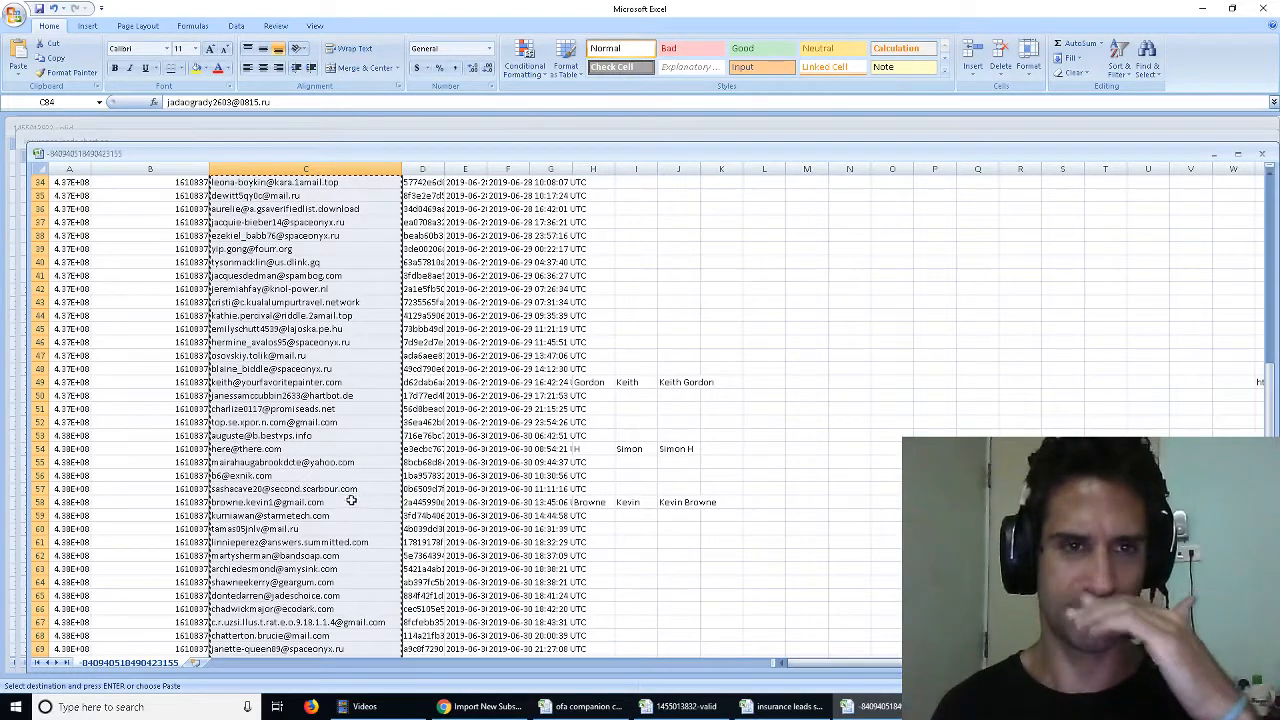
Return to Mailchimp in Chrome, paste the copied email addresses as subscriber info and accept the possible billing plan upgrade.
{"action": "left_click", "coordinate": [482, 706]}
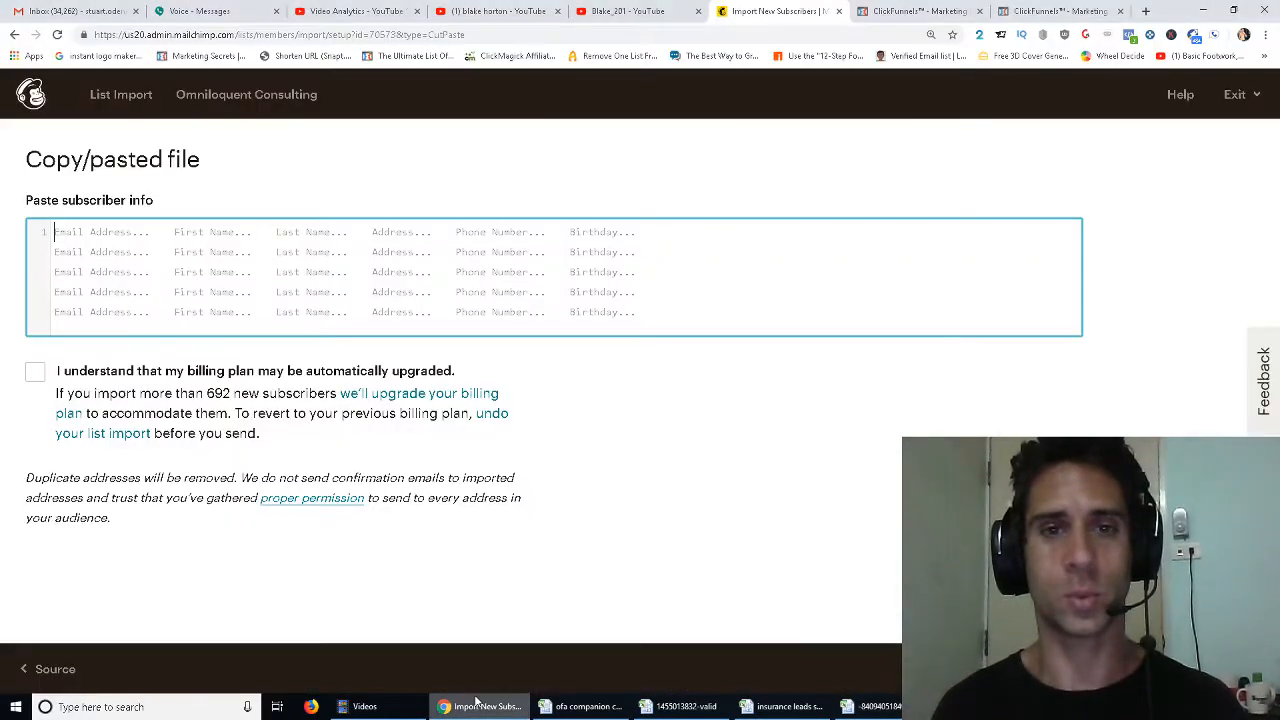
{"action": "key", "text": "ctrl+v"}
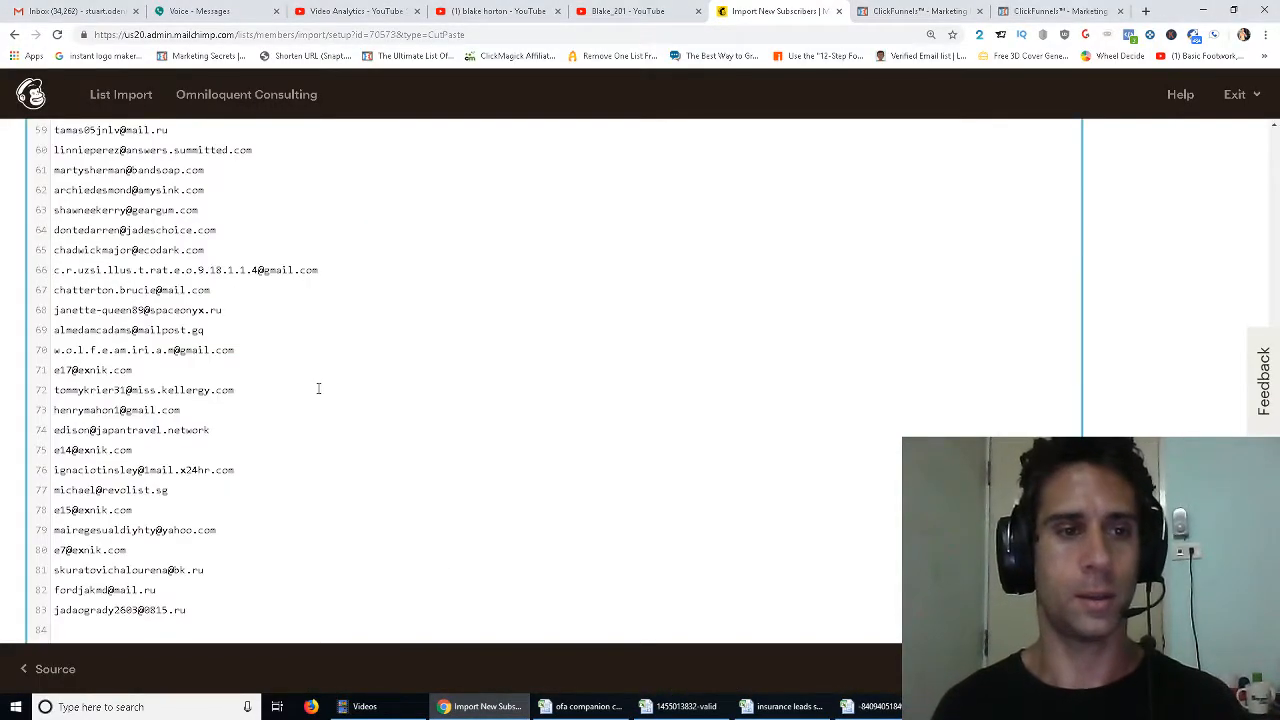
{"action": "scroll", "coordinate": [318, 388], "scroll_direction": "down", "scroll_amount": 3}
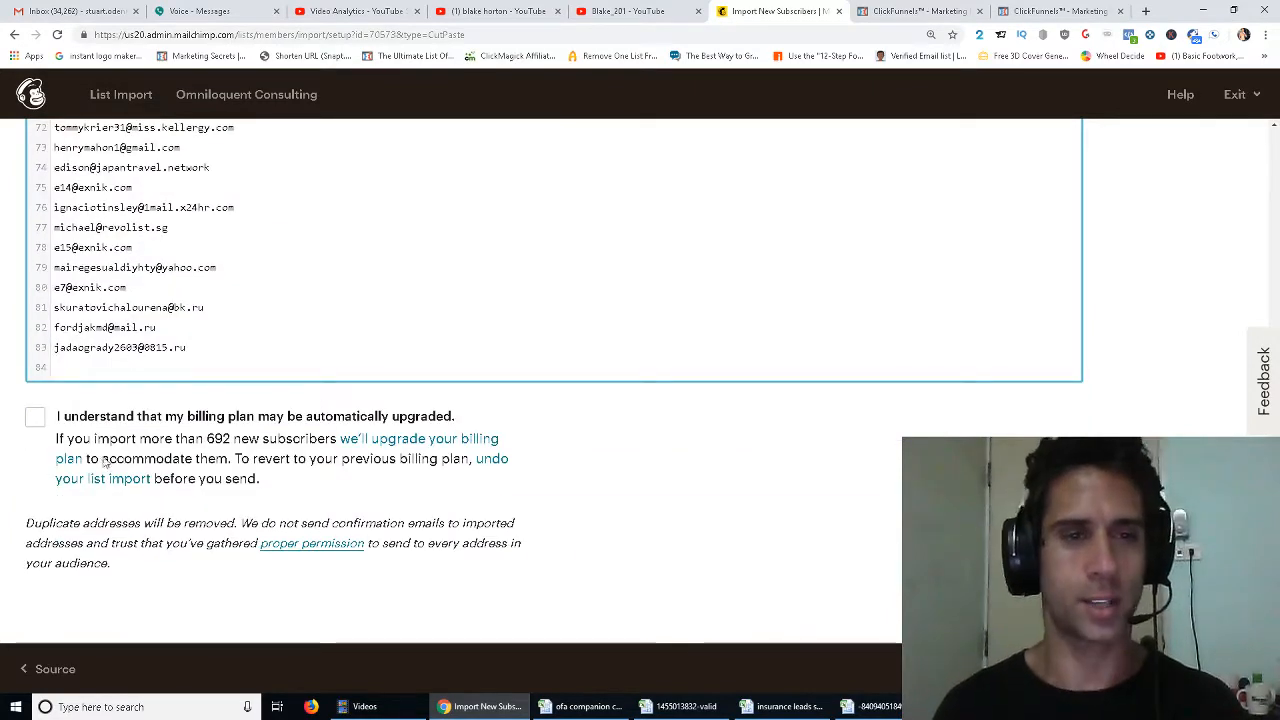
{"action": "left_click", "coordinate": [36, 418]}
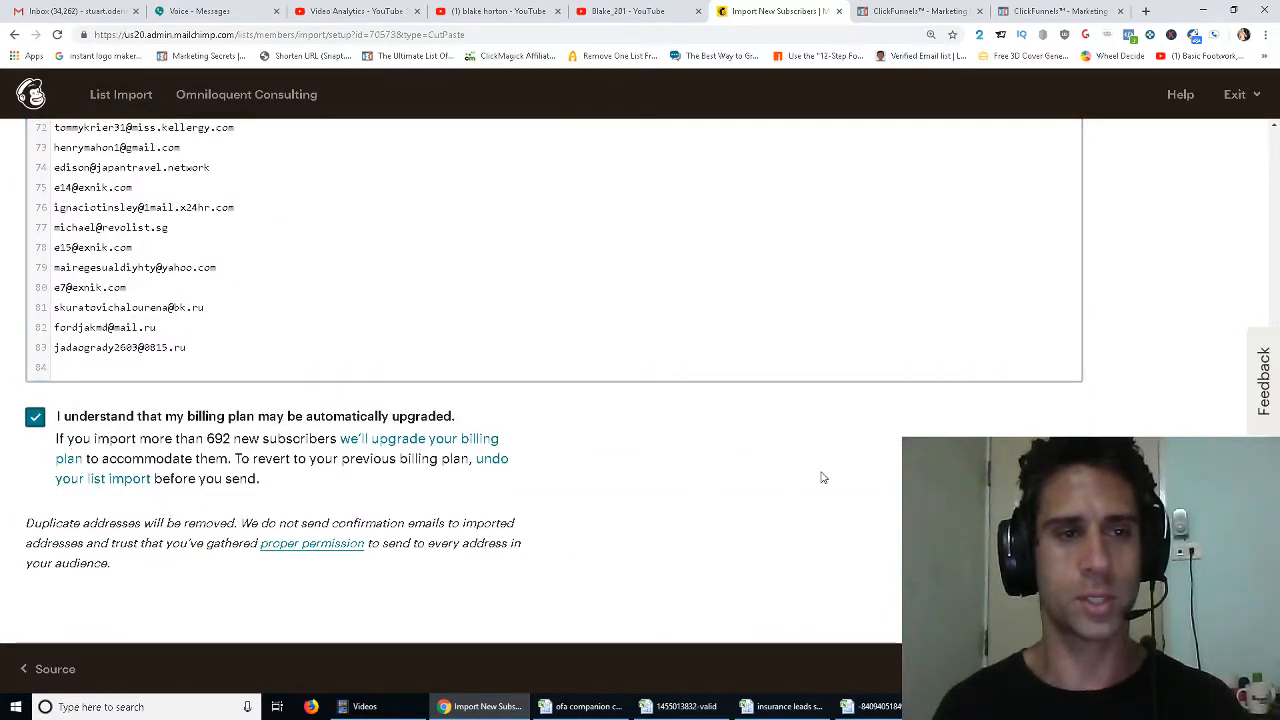
Clear the pasted subscriber info and paste the copied email addresses in again.
{"action": "scroll", "coordinate": [74, 443], "scroll_direction": "up", "scroll_amount": 15}
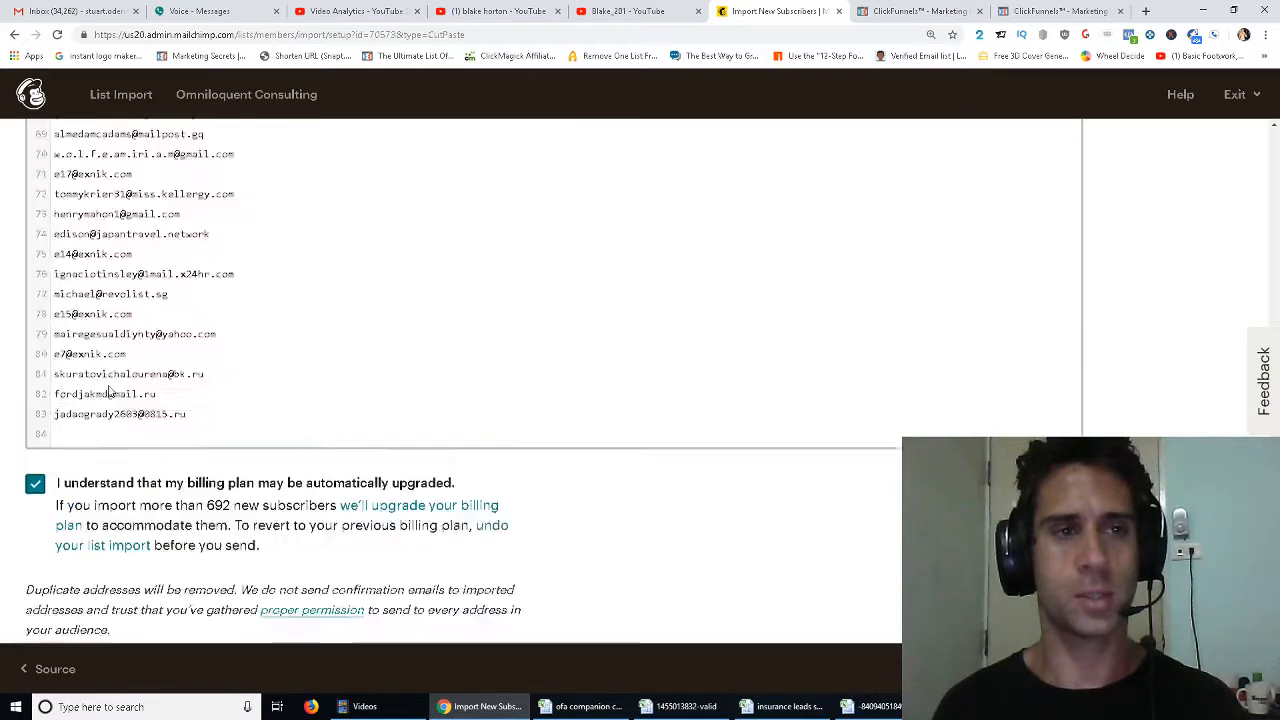
{"action": "left_click", "coordinate": [105, 383]}
{"action": "key", "text": "ctrl+a"}
{"action": "key", "text": "BackSpace"}
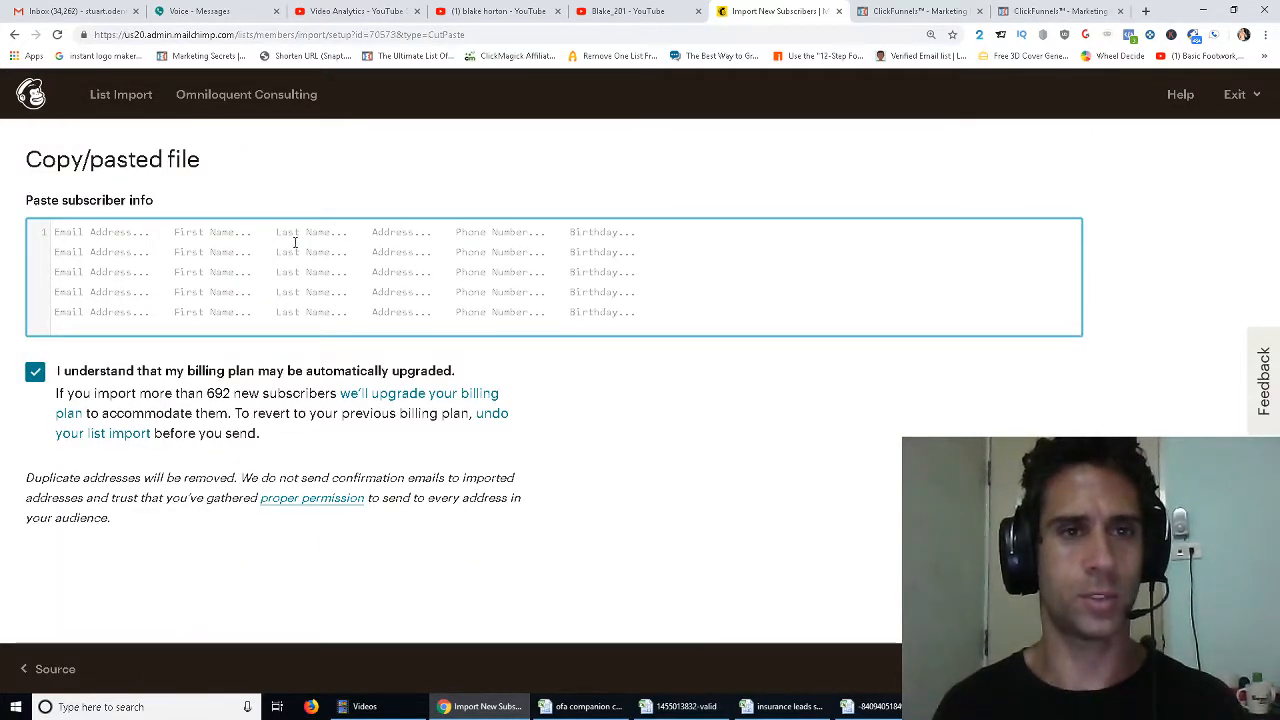
{"action": "key", "text": "ctrl+v"}
{"action": "scroll", "coordinate": [249, 449], "scroll_direction": "down", "scroll_amount": 3}
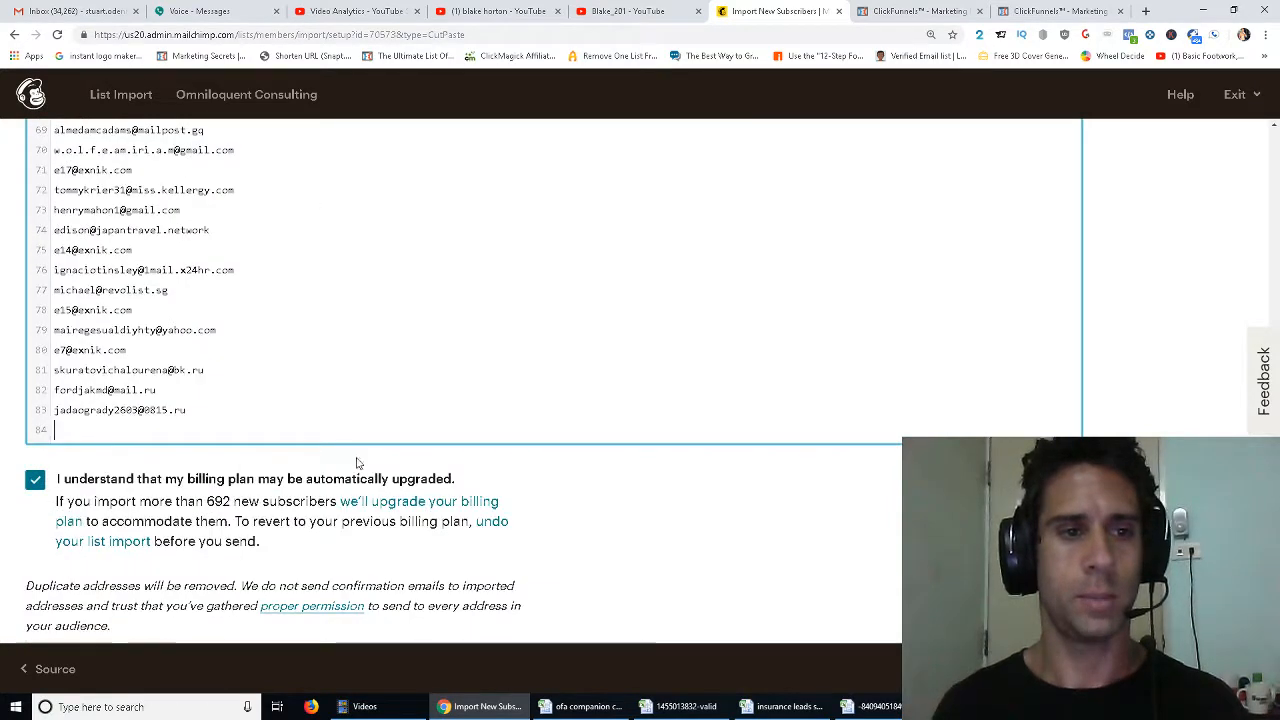
Run the copy/paste import with status Subscribed, no tag and no updating of existing contacts, and look through the audience's contact list.
{"action": "left_click", "coordinate": [1236, 669]}
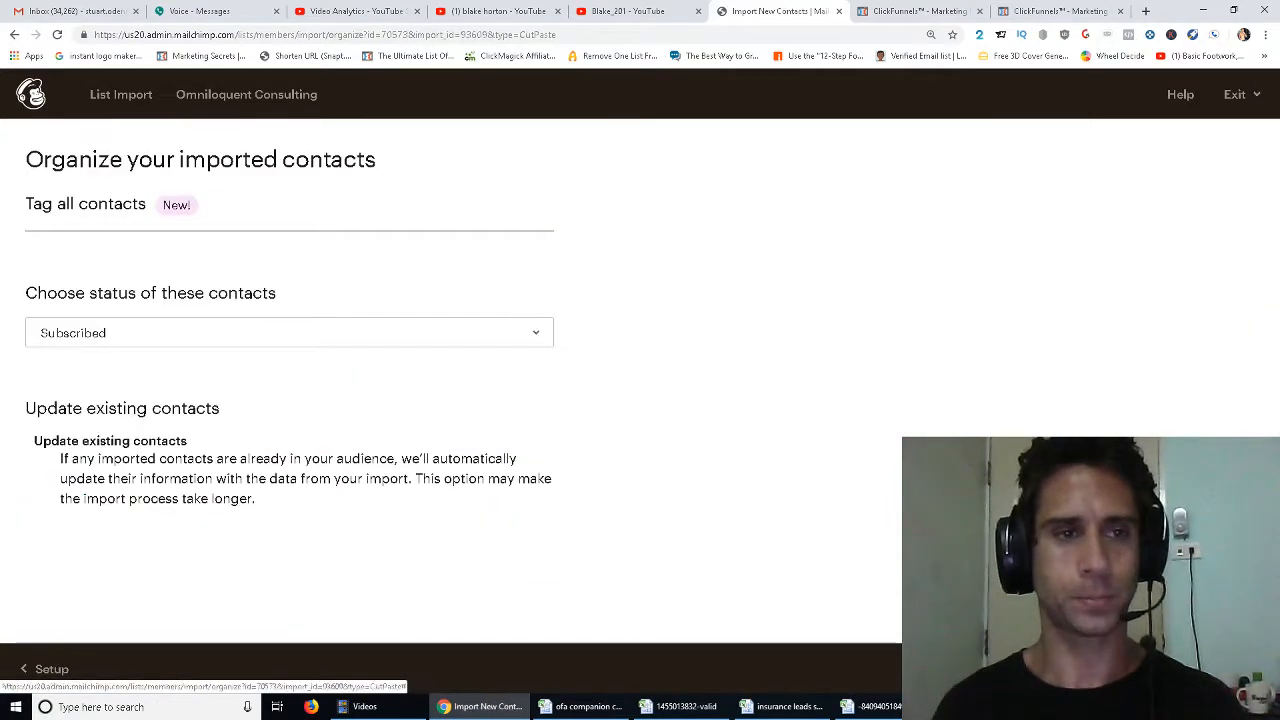
{"action": "scroll", "coordinate": [686, 511], "scroll_direction": "down", "scroll_amount": 1}
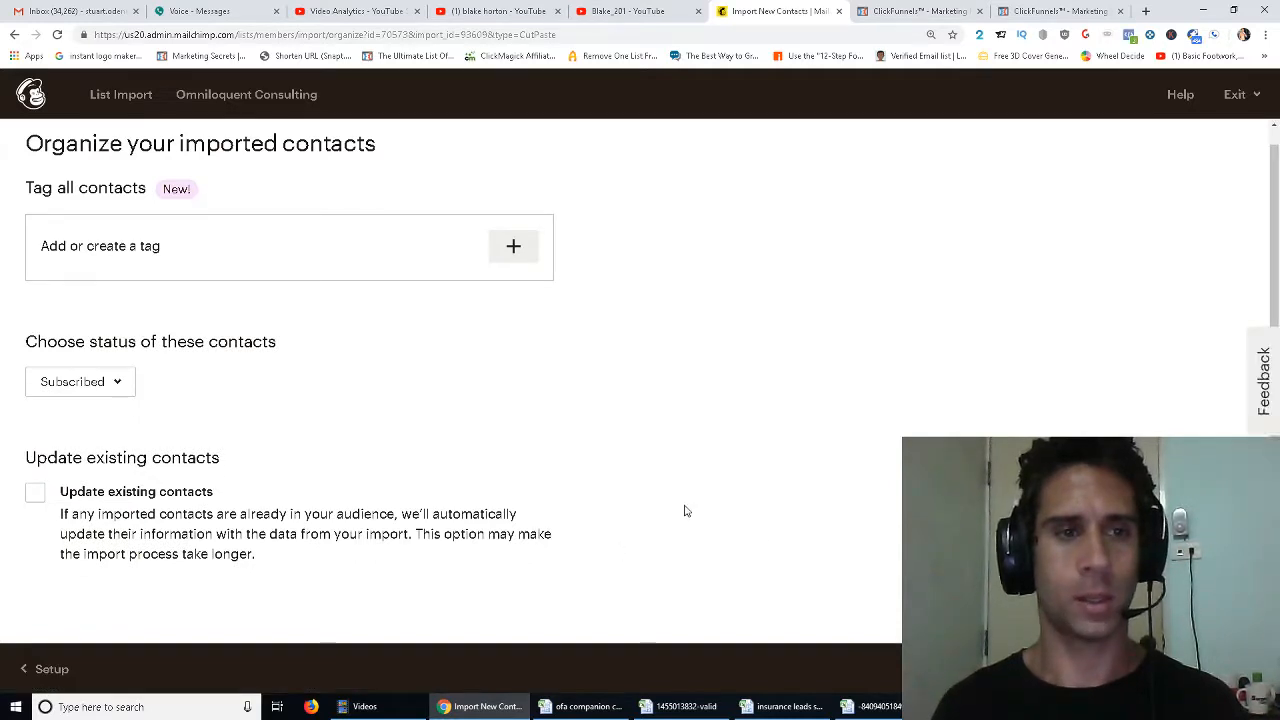
{"action": "left_click", "coordinate": [1236, 669]}
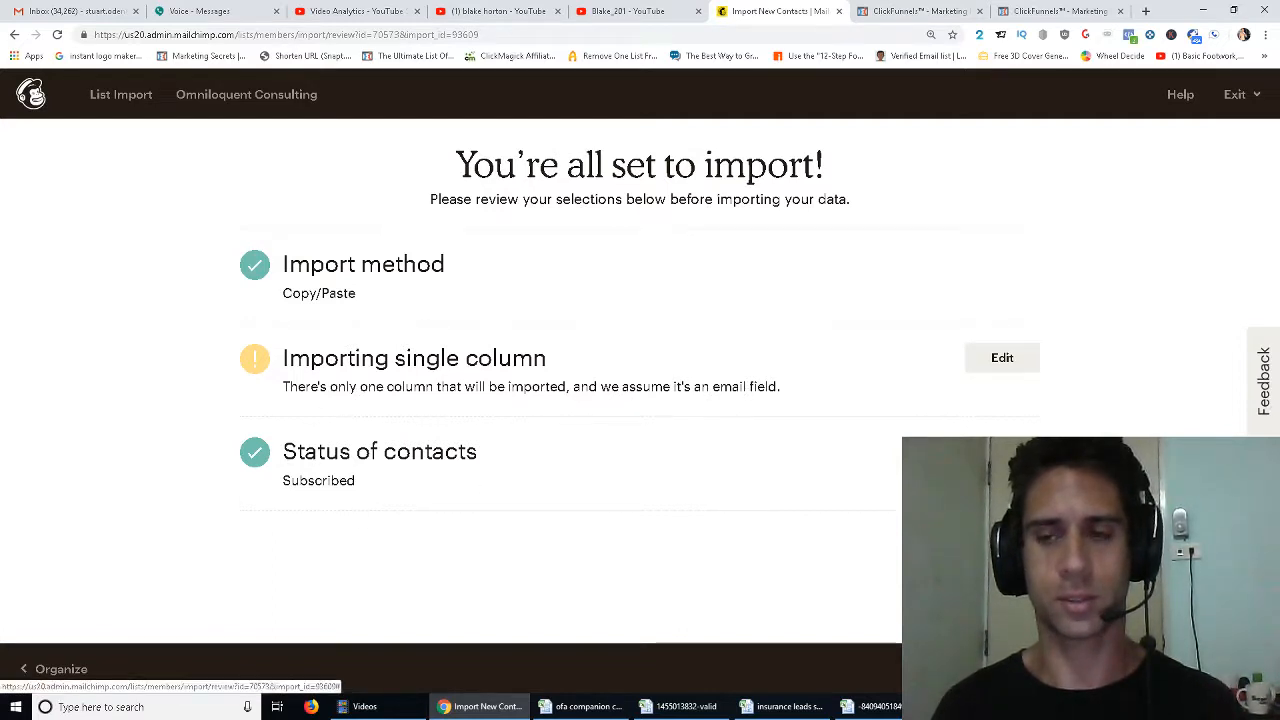
{"action": "left_click", "coordinate": [1228, 669]}
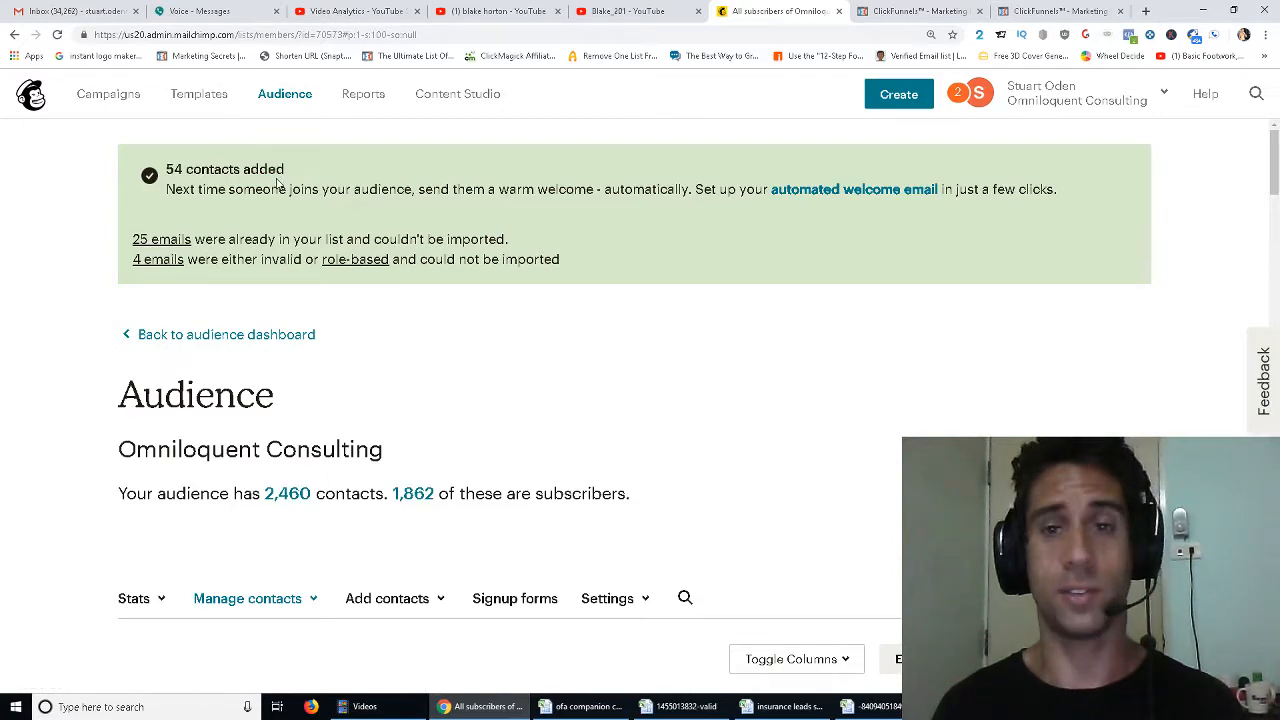
{"action": "scroll", "coordinate": [604, 480], "scroll_direction": "down", "scroll_amount": 3}
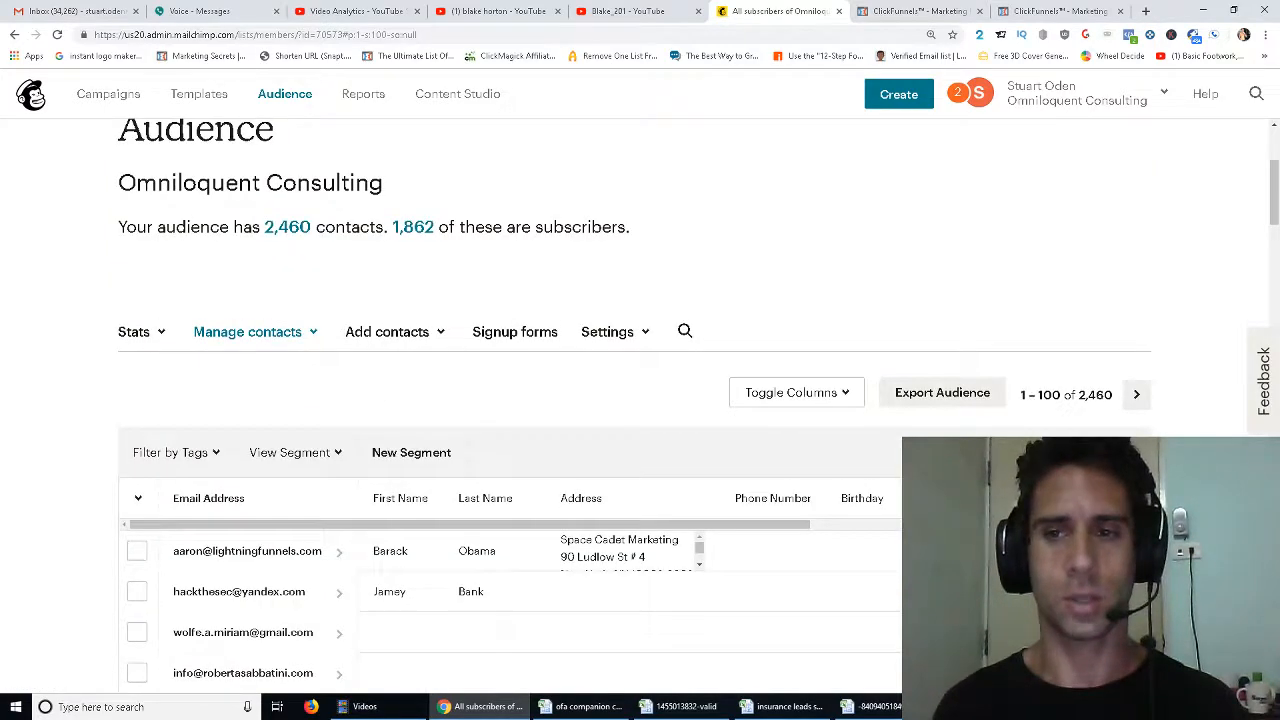
{"action": "scroll", "coordinate": [640, 420], "scroll_direction": "down", "scroll_amount": 15}
{"action": "scroll", "coordinate": [640, 420], "scroll_direction": "up", "scroll_amount": 5}
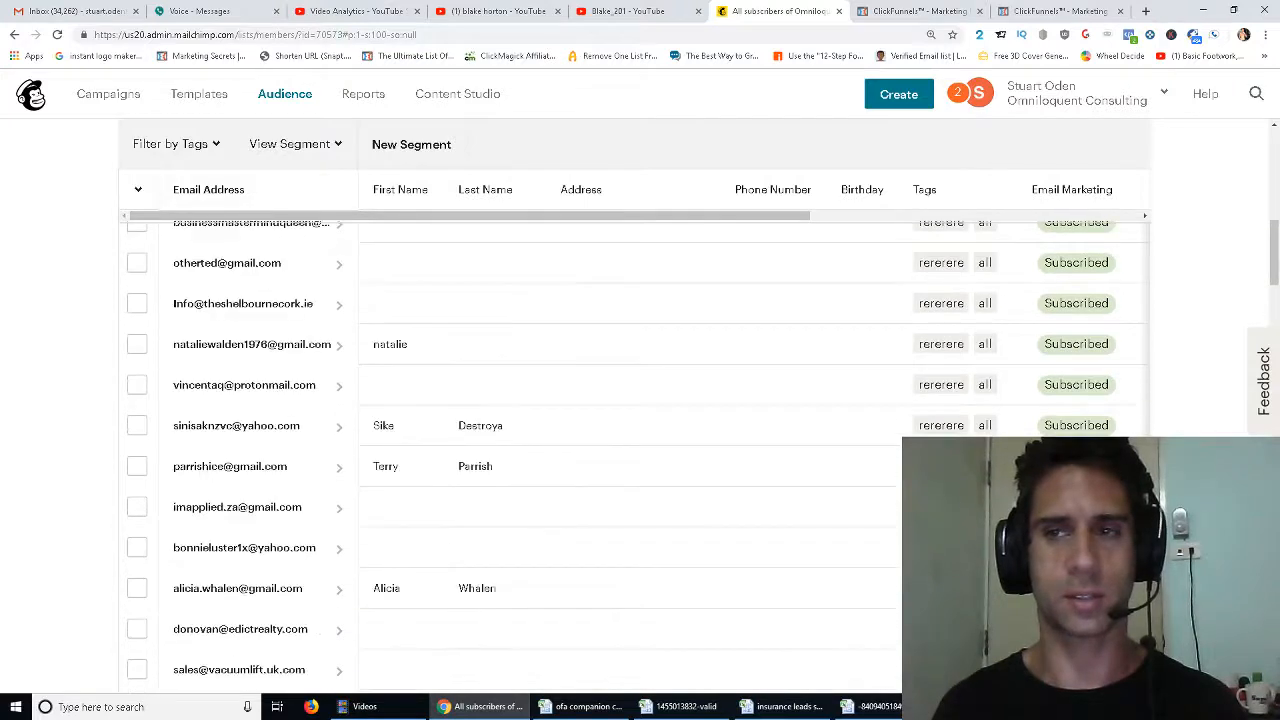
{"action": "scroll", "coordinate": [640, 400], "scroll_direction": "up", "scroll_amount": 10}
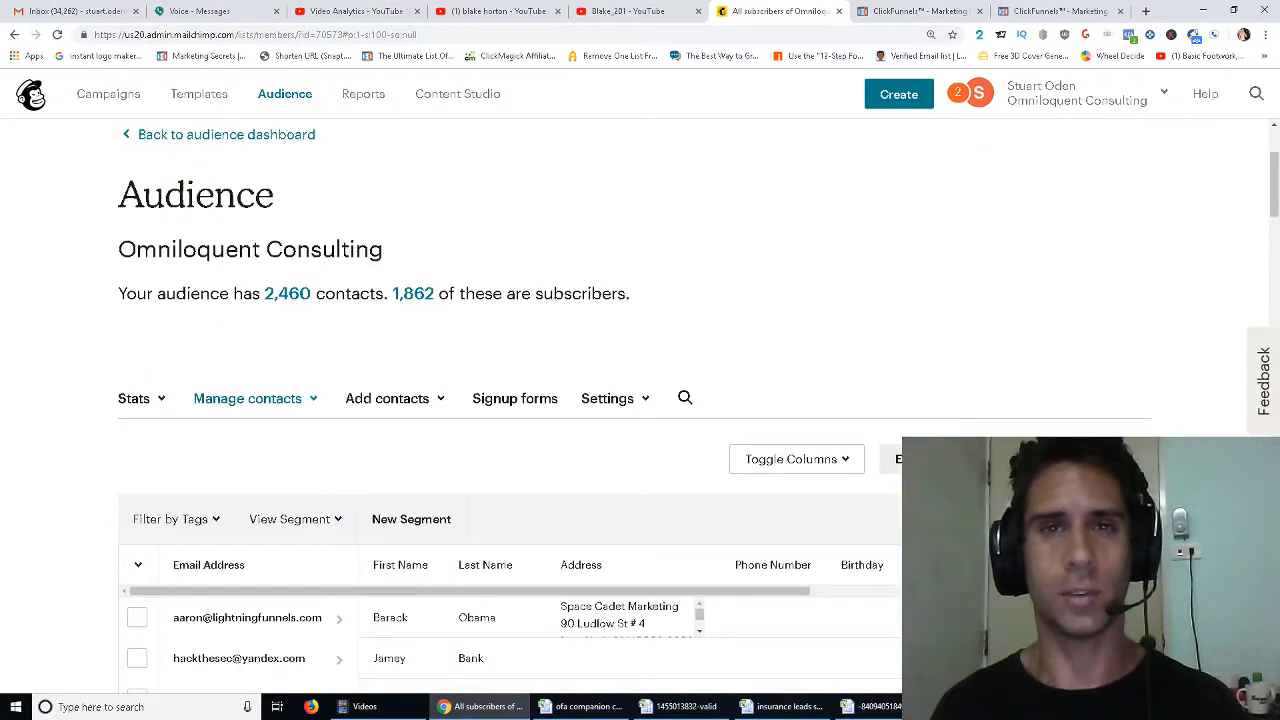